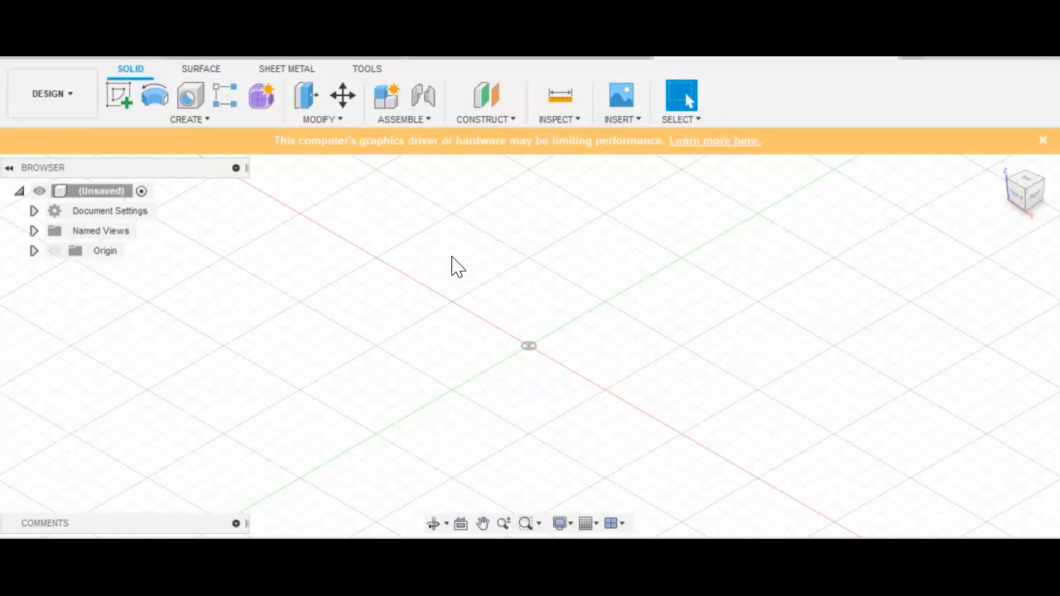
# Step: Sketch a closed four-sided line profile around the origin on the horizontal XY plane, one side about 42 mm long, and finish the sketch
pyautogui.click(181, 116)
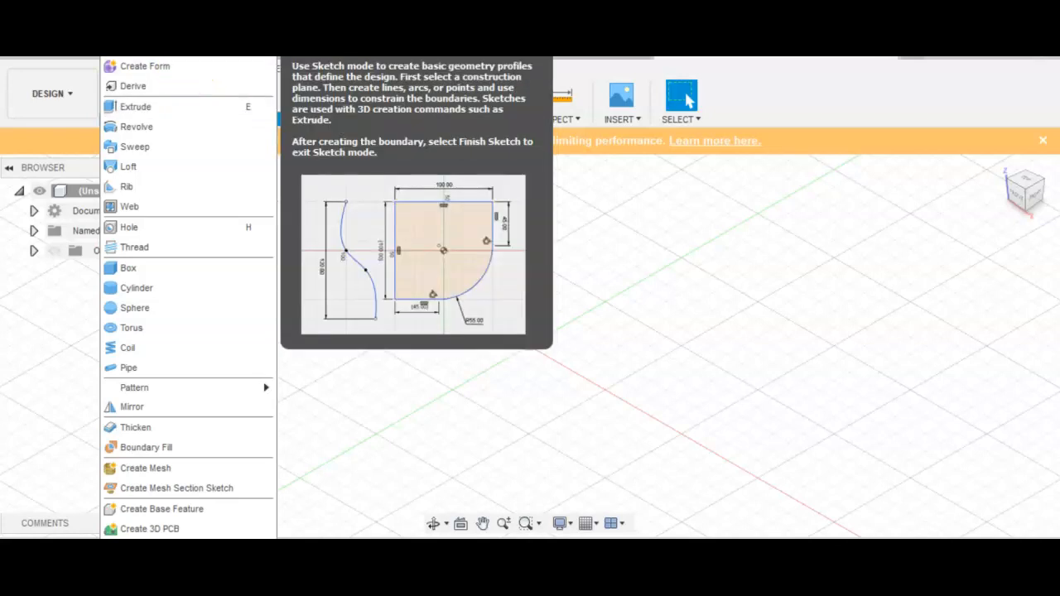
pyautogui.click(140, 46)
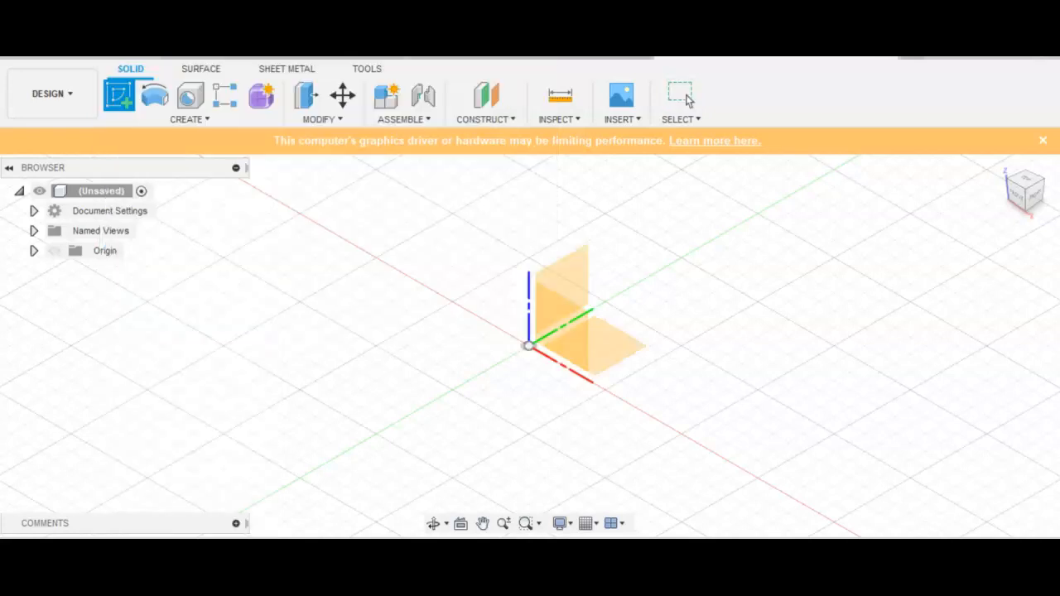
pyautogui.click(621, 357)
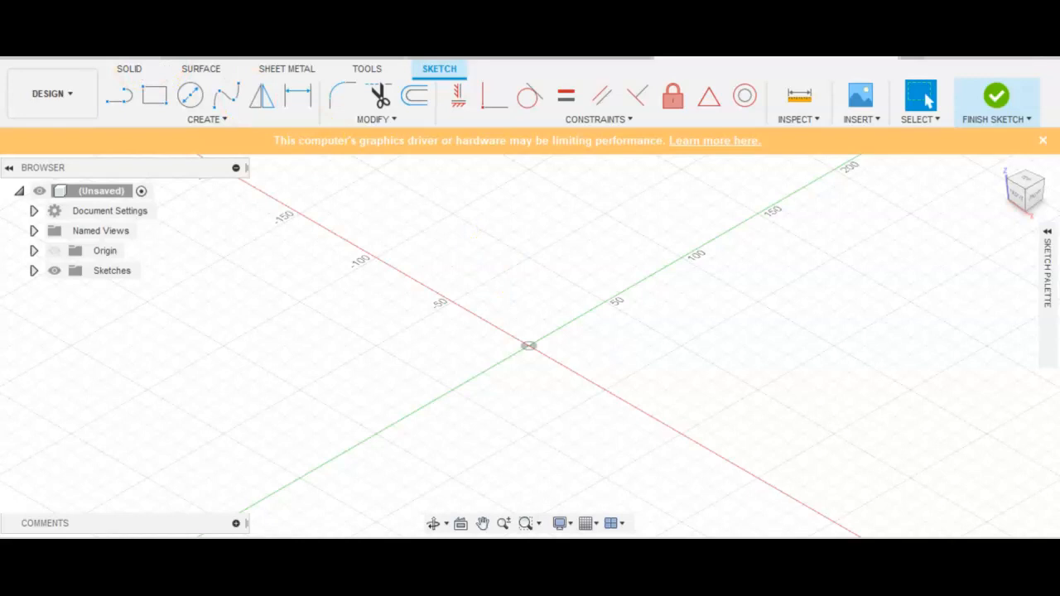
pyautogui.click(167, 120)
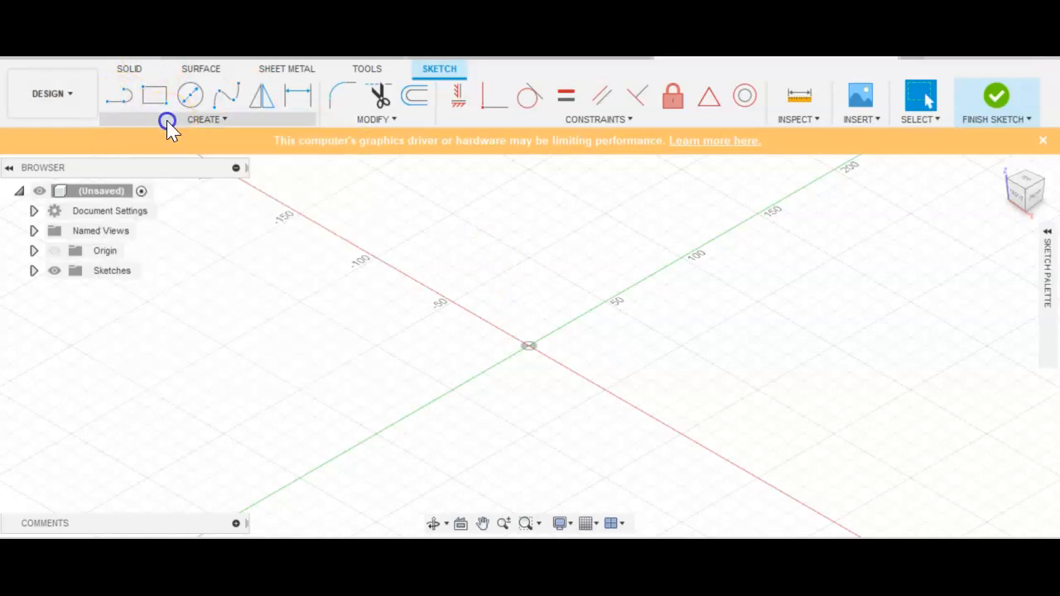
pyautogui.click(115, 92)
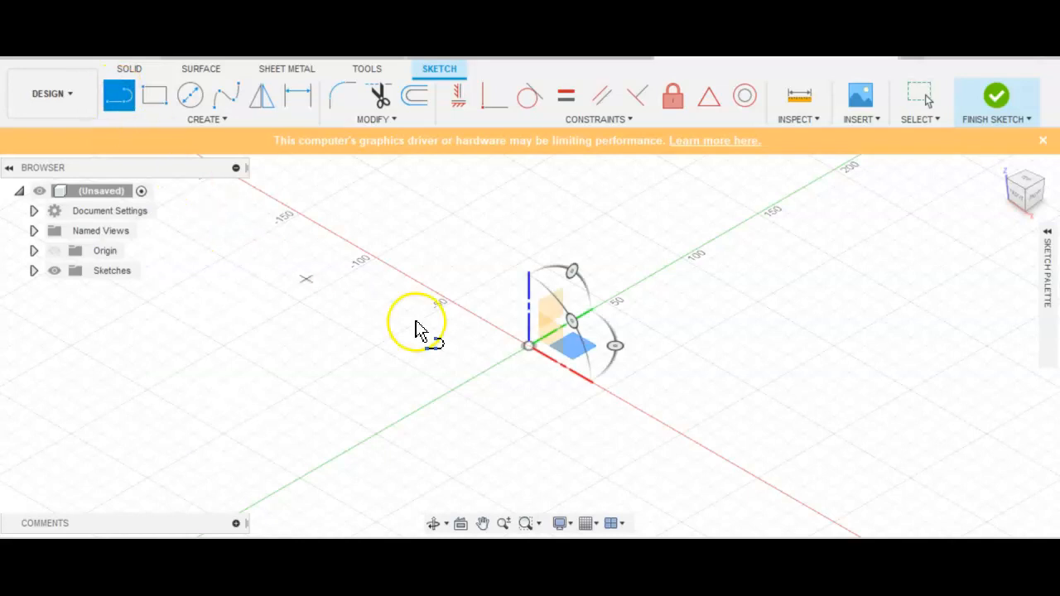
pyautogui.moveTo(568, 366)
pyautogui.mouseDown()
pyautogui.moveTo(515, 350)
pyautogui.moveTo(536, 392)
pyautogui.moveTo(471, 343)
pyautogui.moveTo(531, 341)
pyautogui.moveTo(529, 315)
pyautogui.moveTo(539, 326)
pyautogui.moveTo(542, 307)
pyautogui.moveTo(571, 338)
pyautogui.moveTo(603, 339)
pyautogui.mouseUp()
pyautogui.press('Escape')
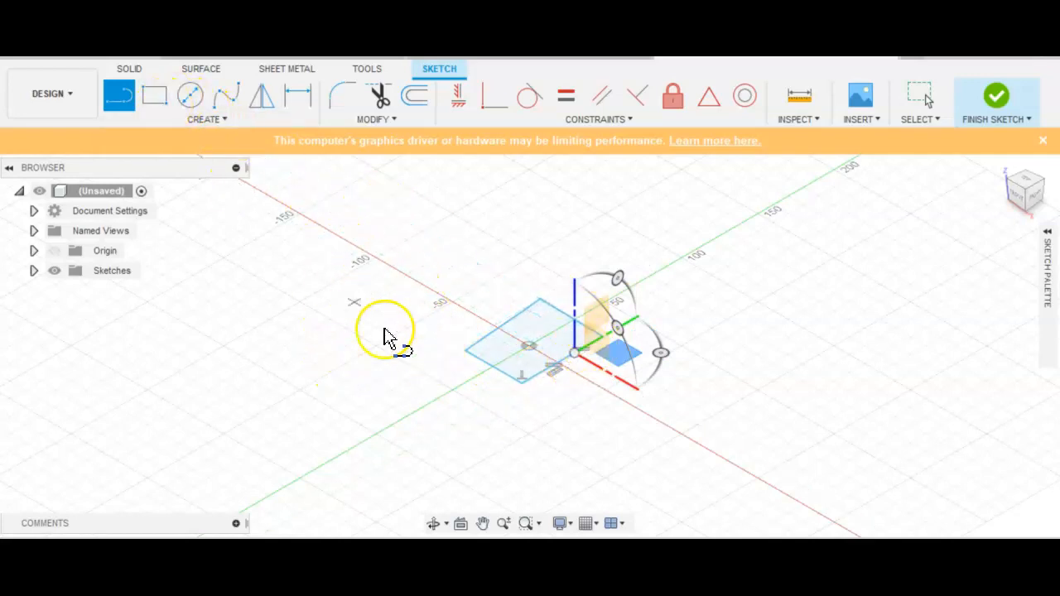
pyautogui.click(998, 101)
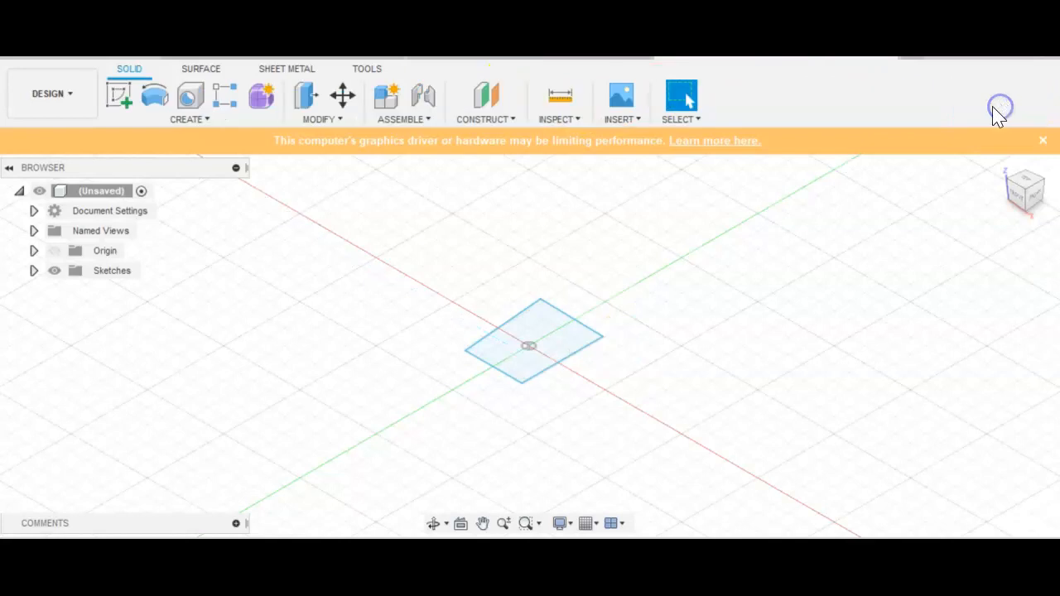
# Step: Revolve the four-sided profile 360 degrees around its roughly 42 mm edge on the positive Y side as a new body
pyautogui.click(173, 120)
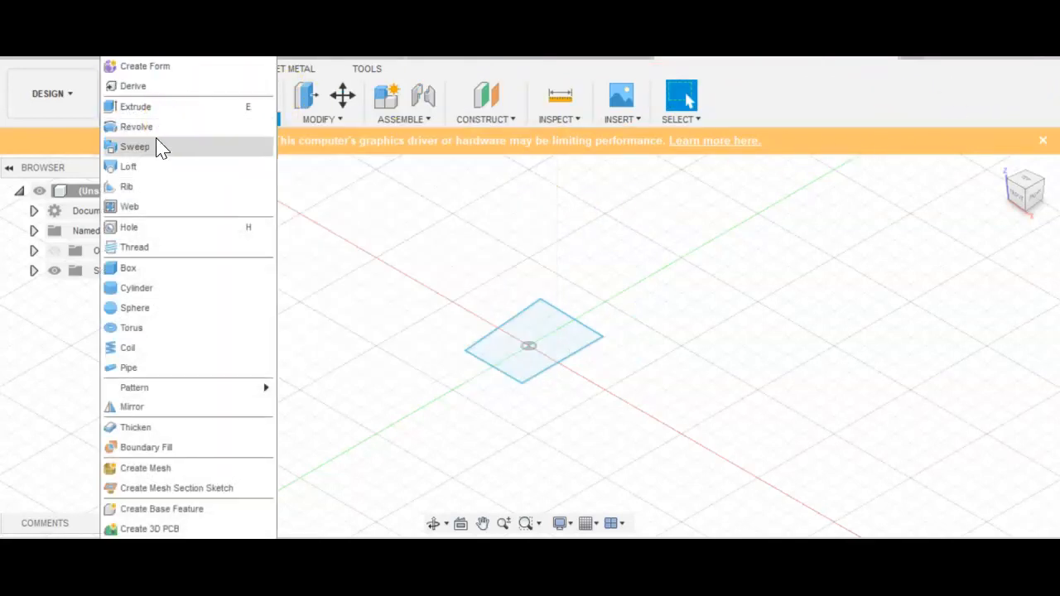
pyautogui.click(154, 130)
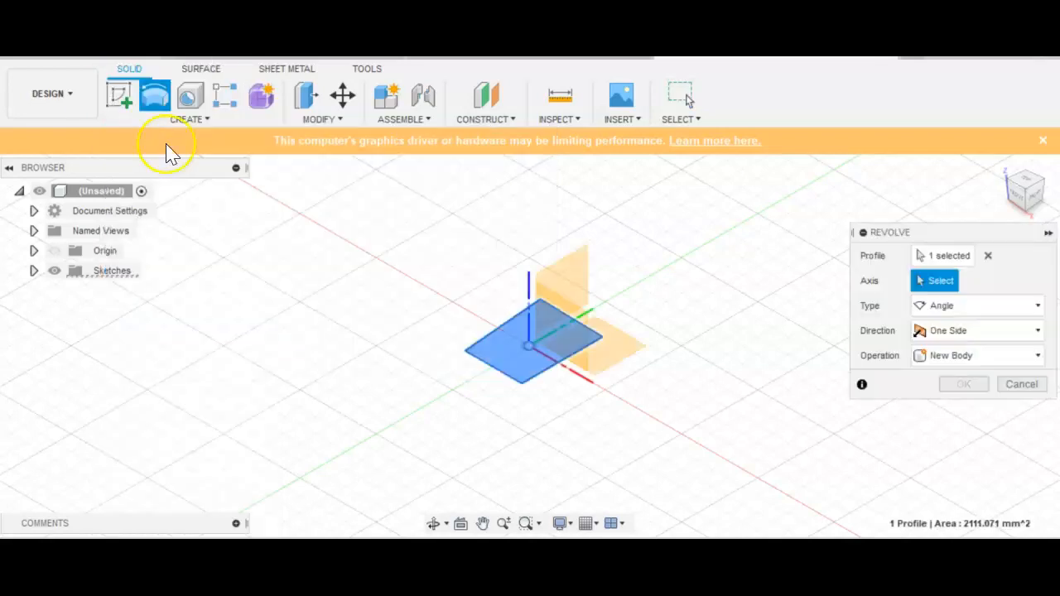
pyautogui.click(926, 255)
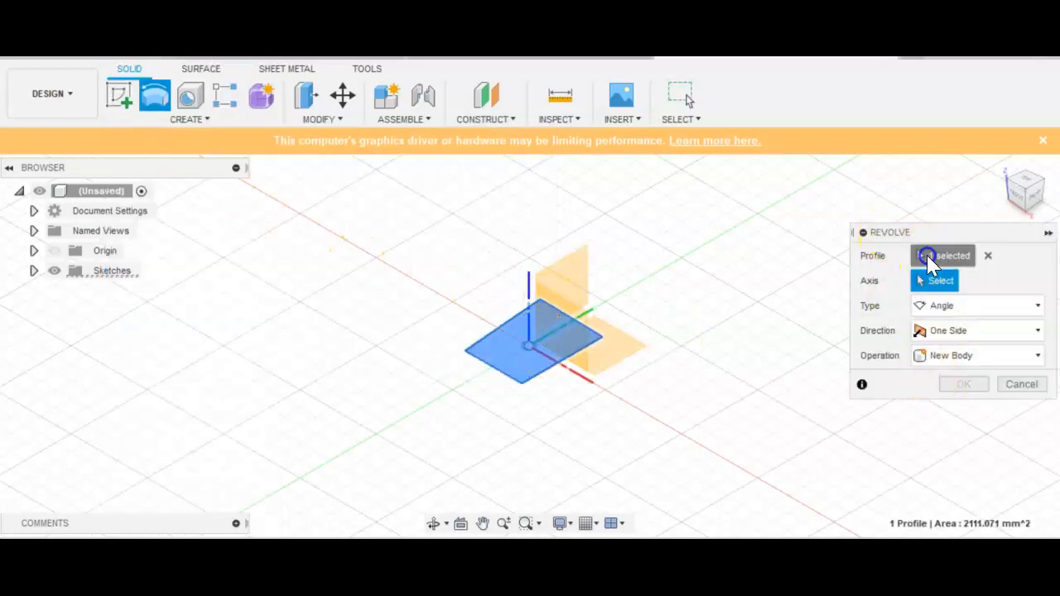
pyautogui.click(563, 339)
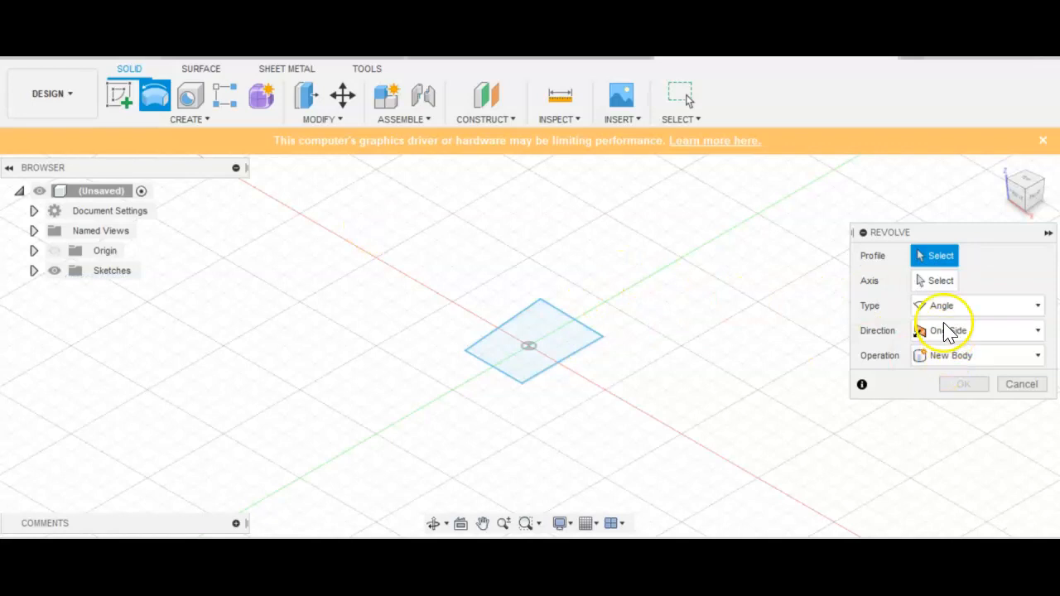
pyautogui.click(935, 280)
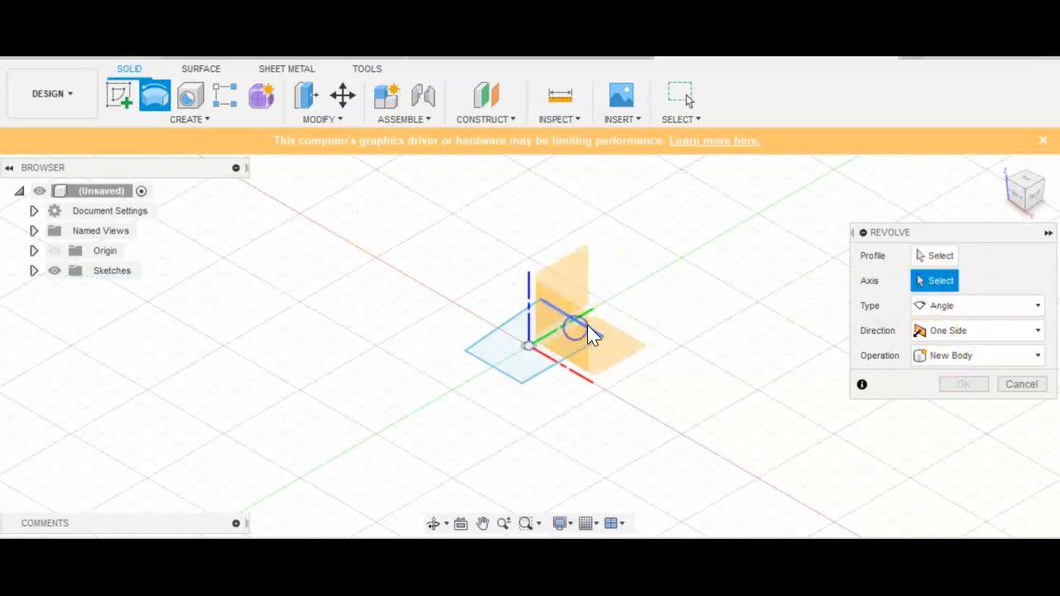
pyautogui.click(592, 334)
pyautogui.click(382, 220)
pyautogui.click(638, 306)
pyautogui.click(928, 259)
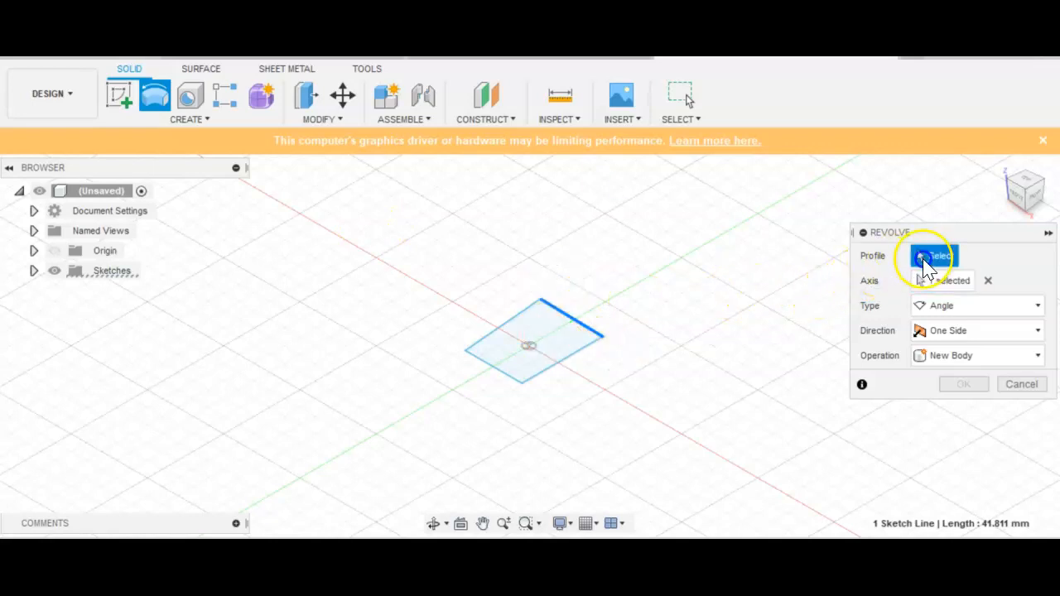
pyautogui.click(547, 345)
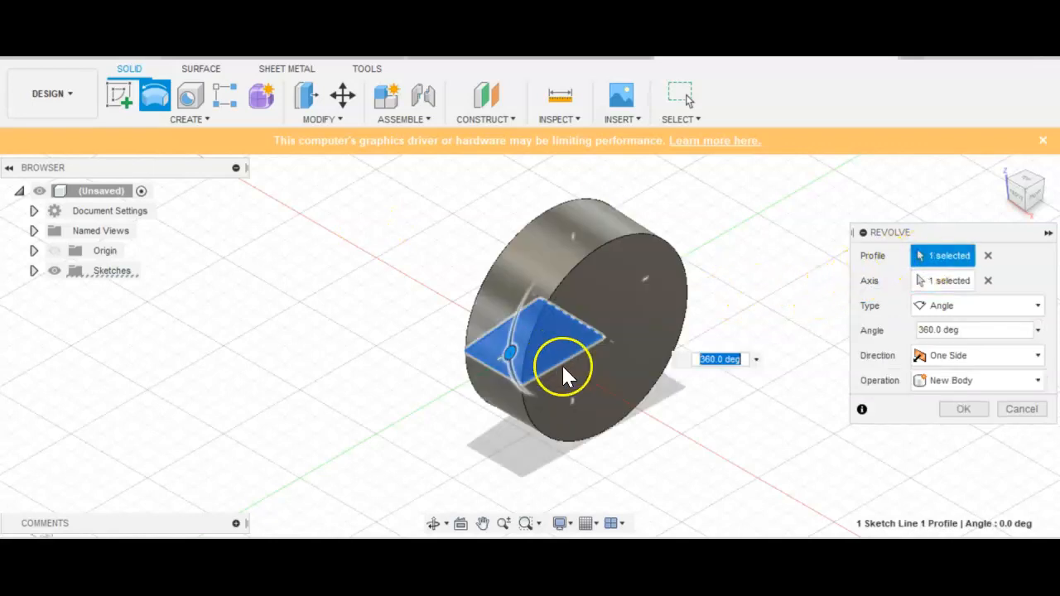
pyautogui.click(958, 410)
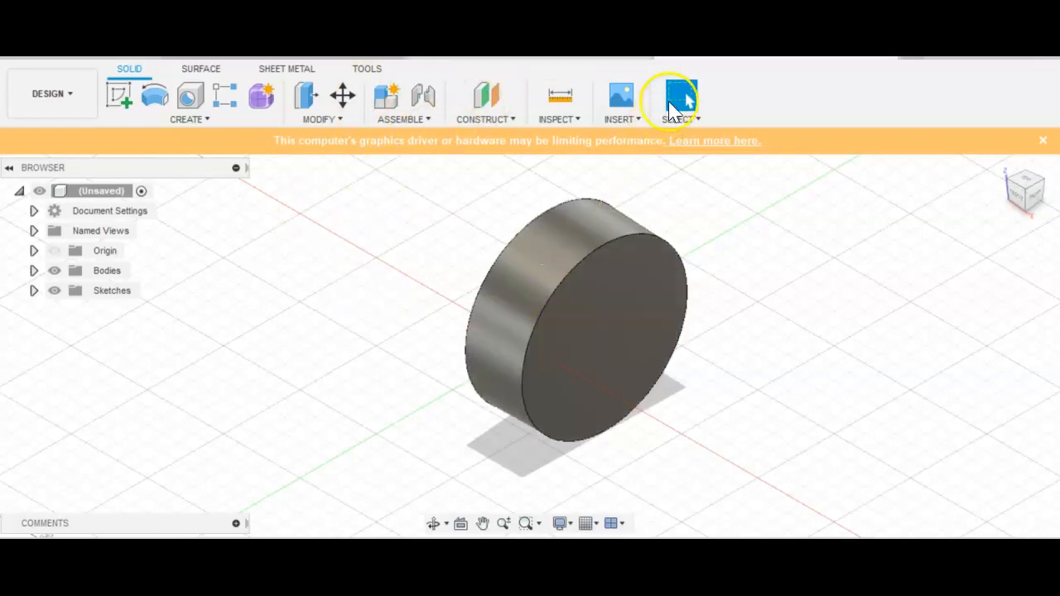
# Step: Switch to a new empty design and start a sketch on the horizontal XY plane
pyautogui.click(911, 58)
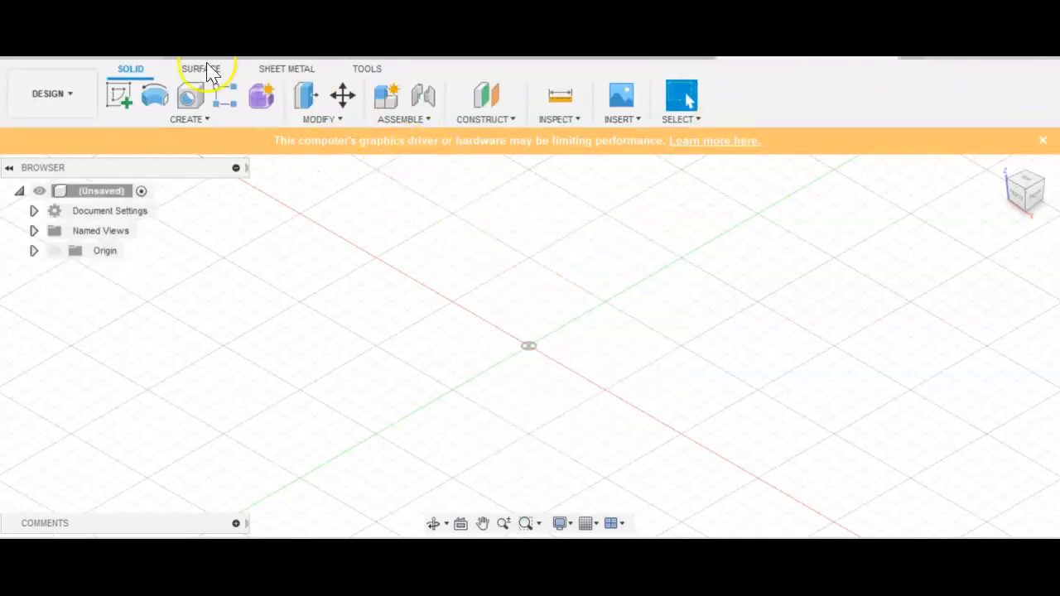
pyautogui.click(119, 97)
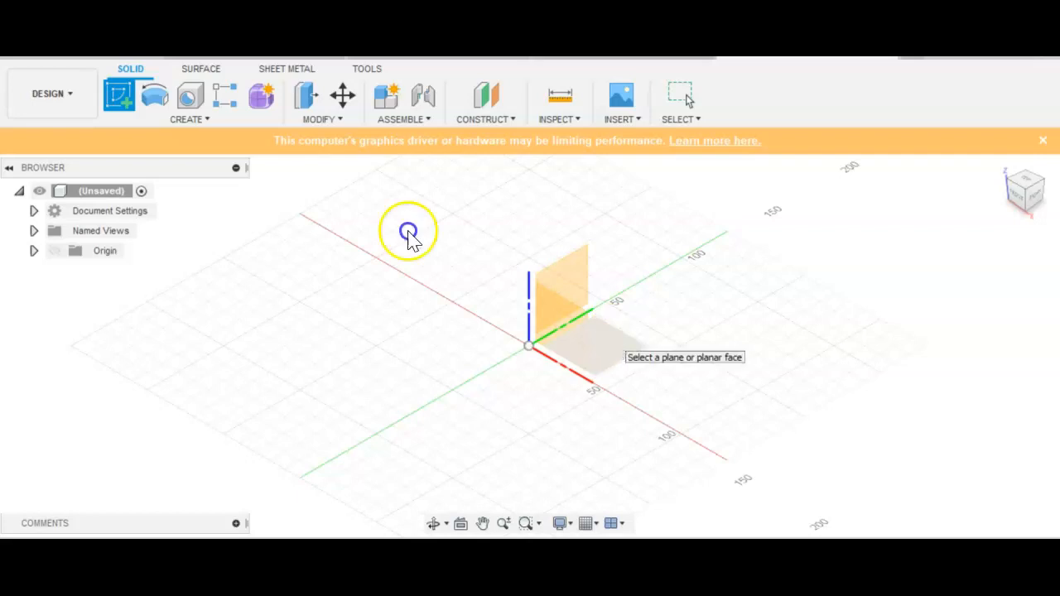
pyautogui.click(616, 349)
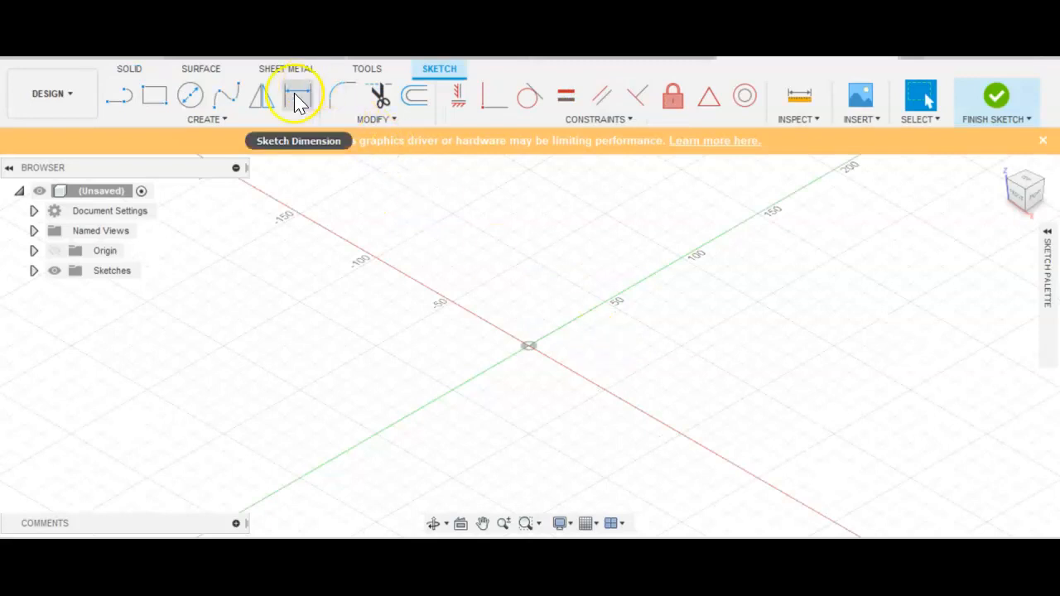
pyautogui.click(148, 125)
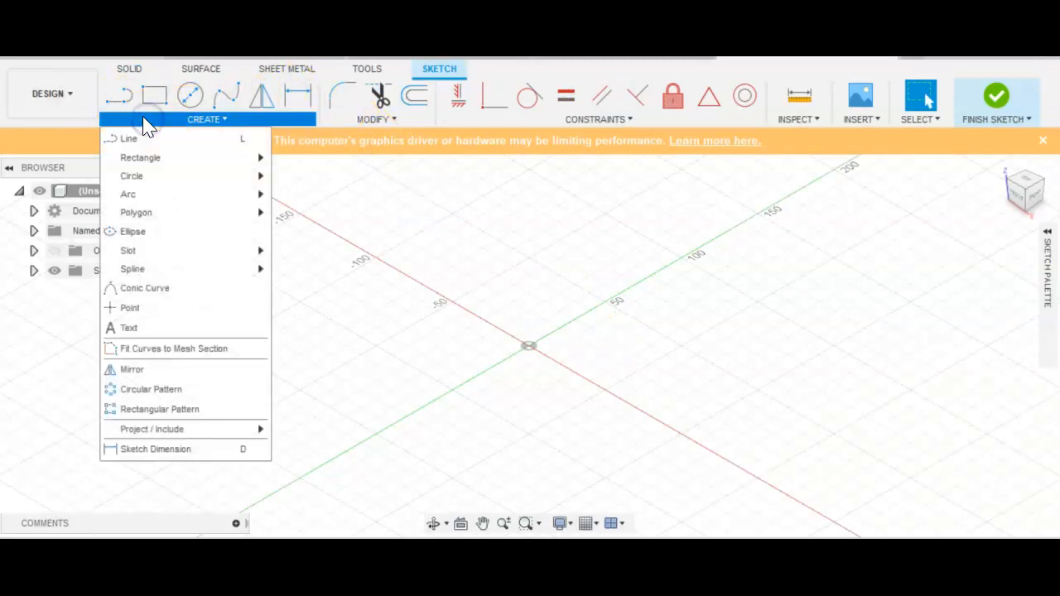
pyautogui.moveTo(141, 180)
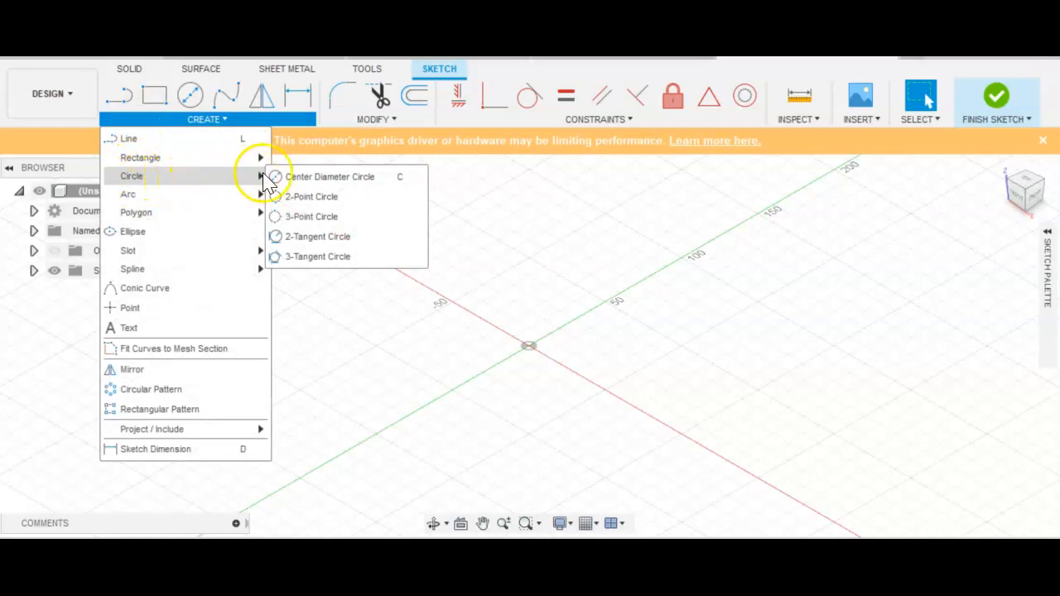
pyautogui.click(323, 181)
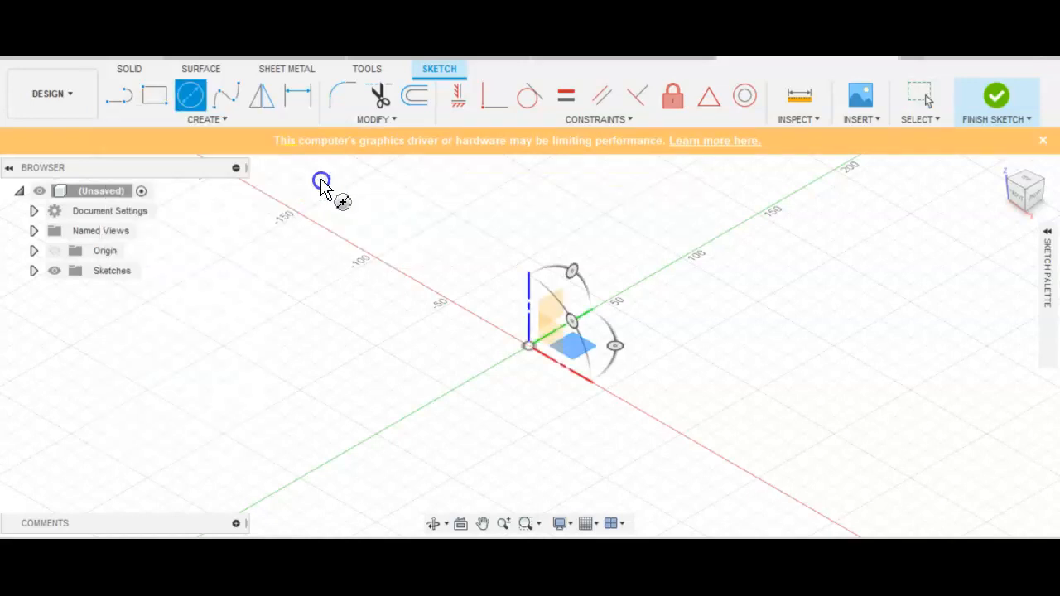
pyautogui.click(527, 348)
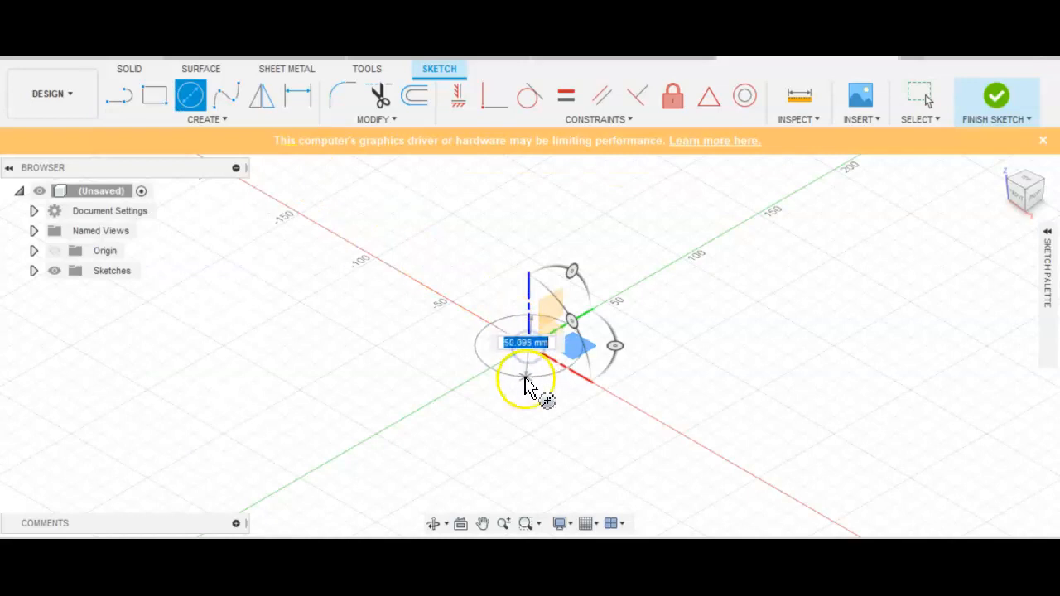
pyautogui.click(519, 403)
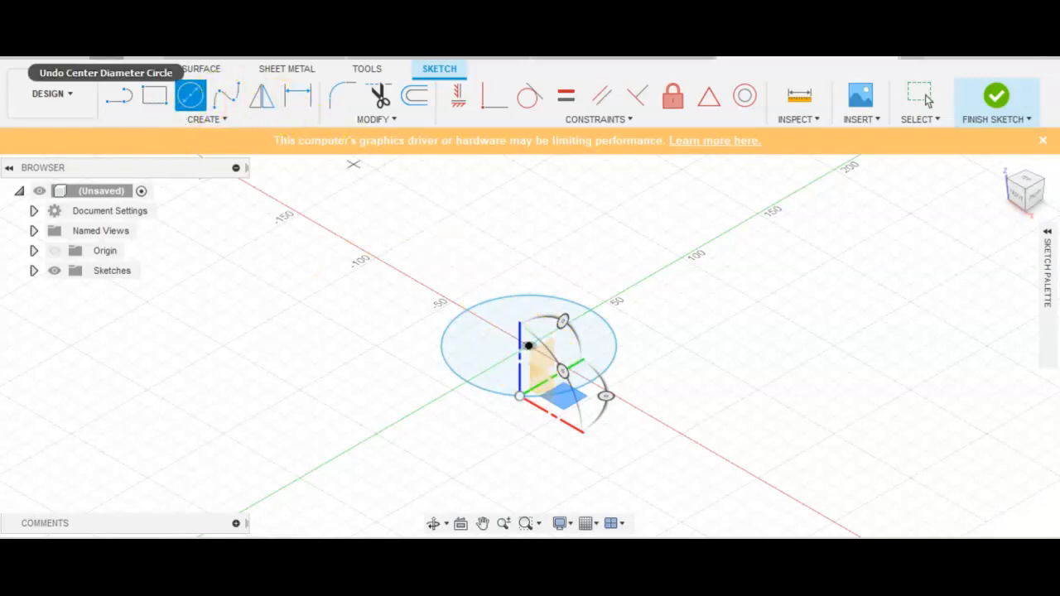
pyautogui.click(106, 45)
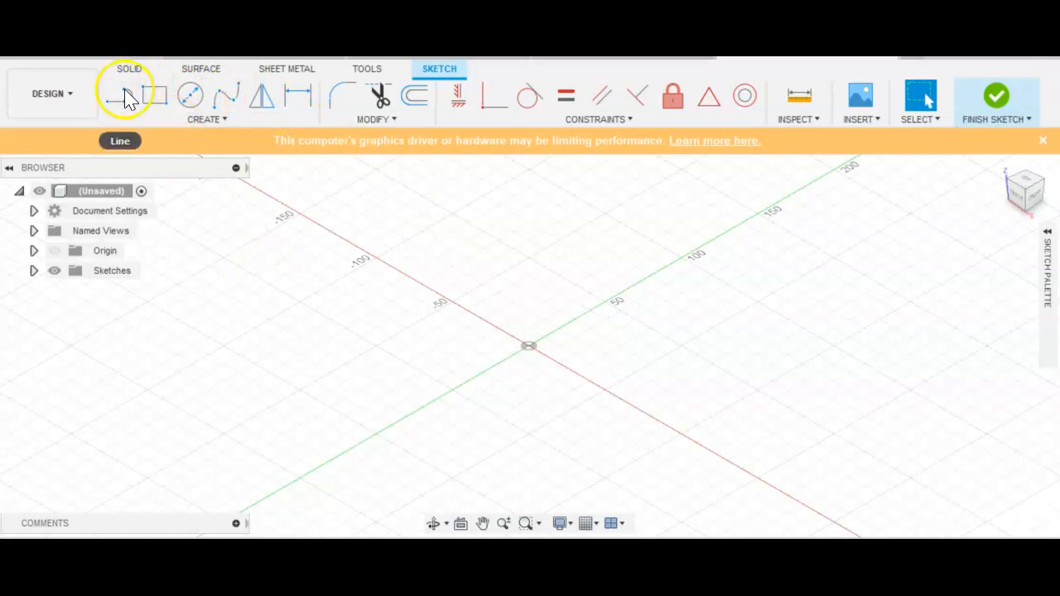
# Step: Draw a five-point spline from the origin along the positive X axis, curving away from it at the last point, and finish the sketch
pyautogui.click(221, 122)
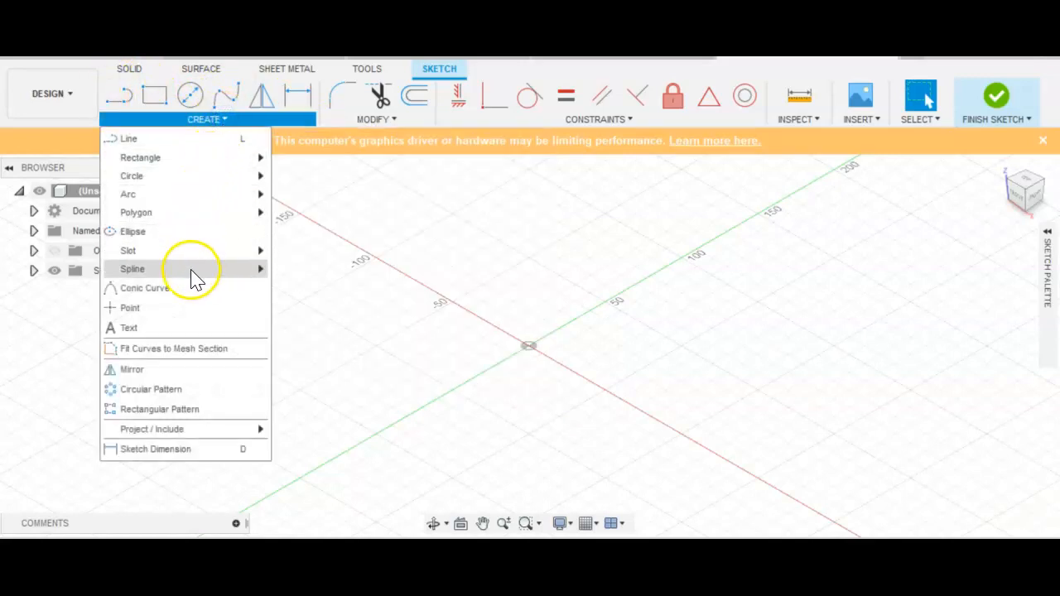
pyautogui.moveTo(192, 269)
pyautogui.click(335, 271)
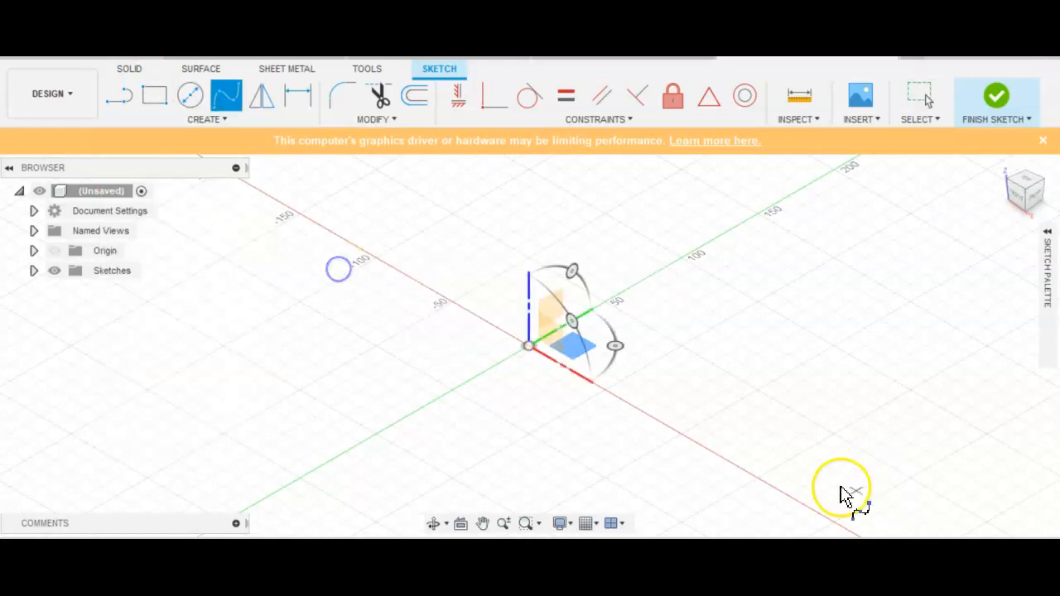
pyautogui.click(525, 347)
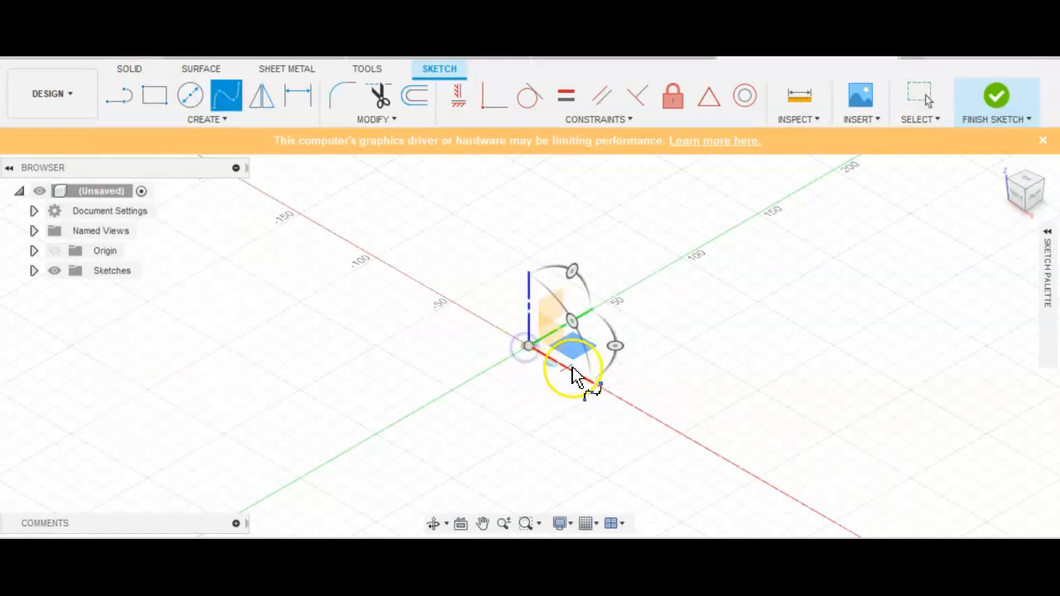
pyautogui.click(600, 385)
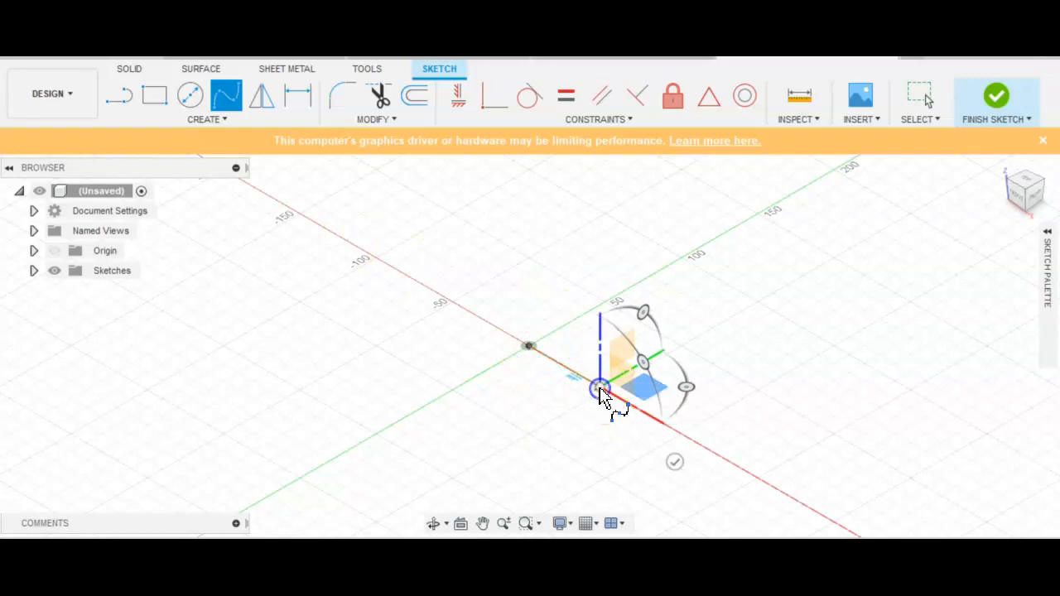
pyautogui.click(682, 435)
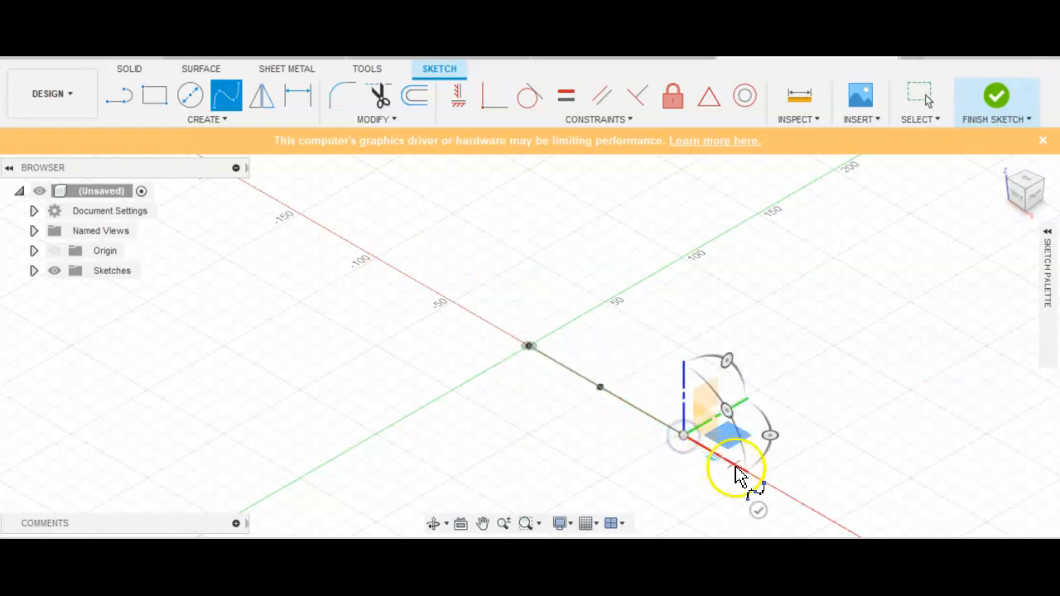
pyautogui.click(765, 485)
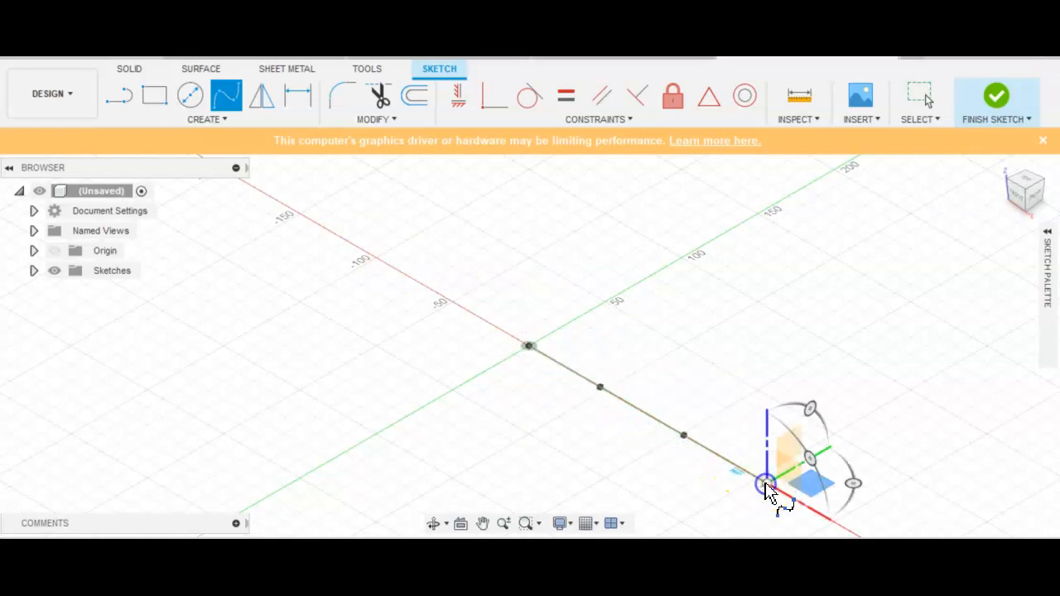
pyautogui.click(932, 471)
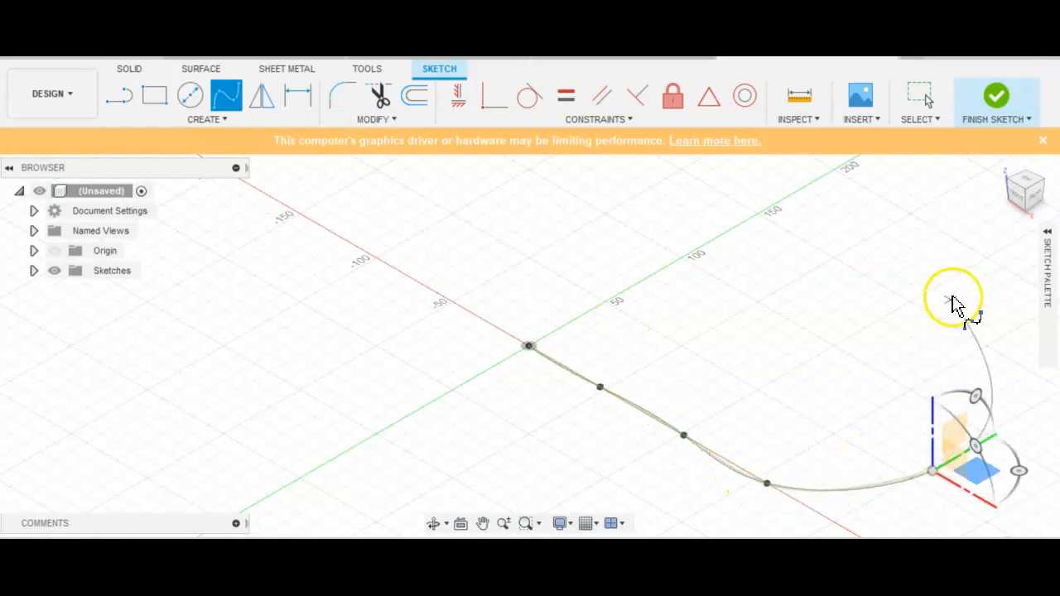
pyautogui.click(996, 101)
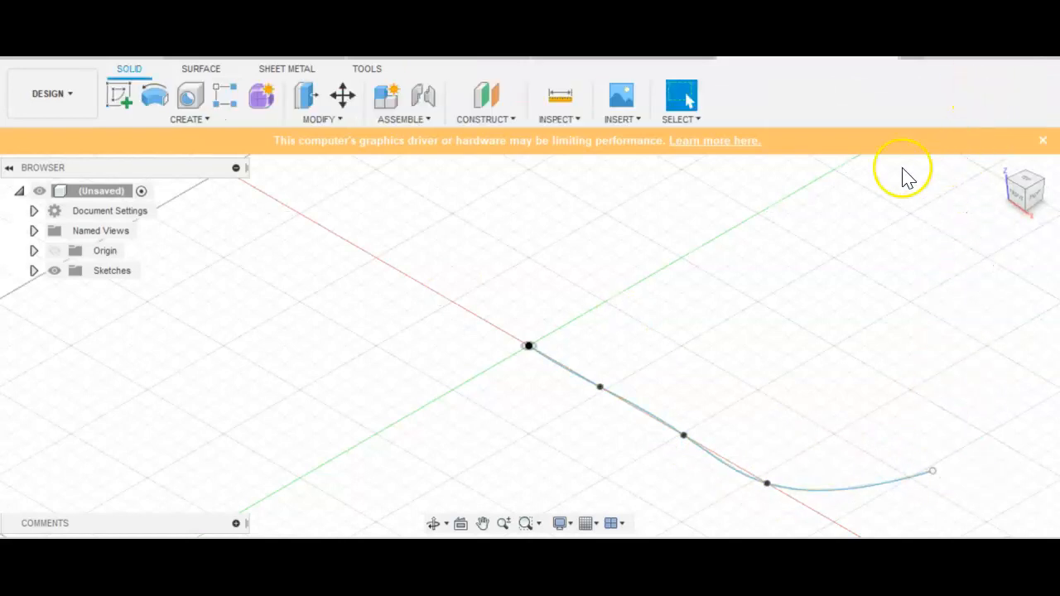
pyautogui.click(236, 123)
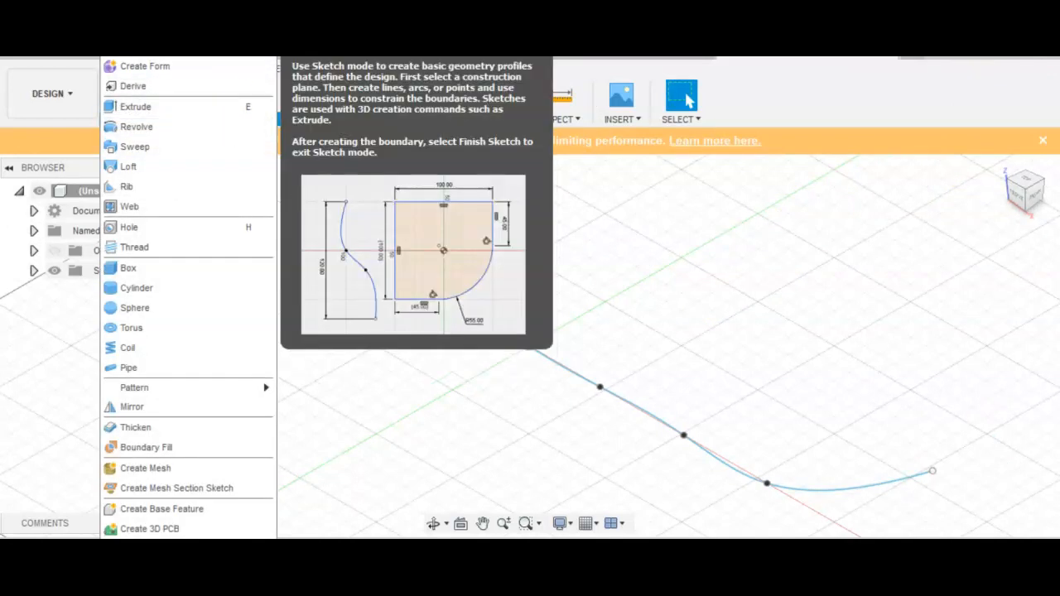
pyautogui.click(145, 48)
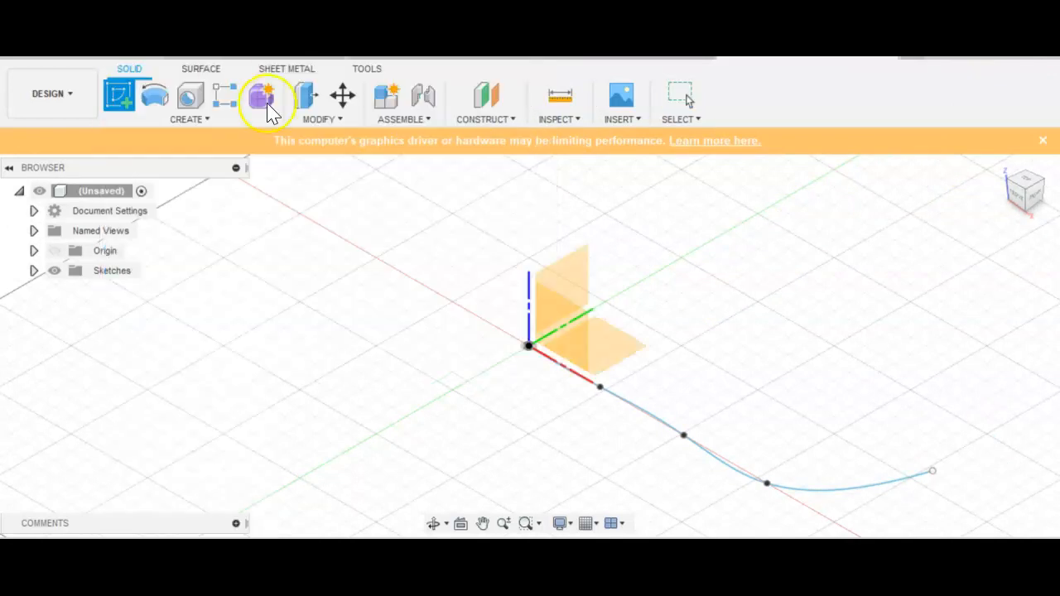
pyautogui.click(543, 299)
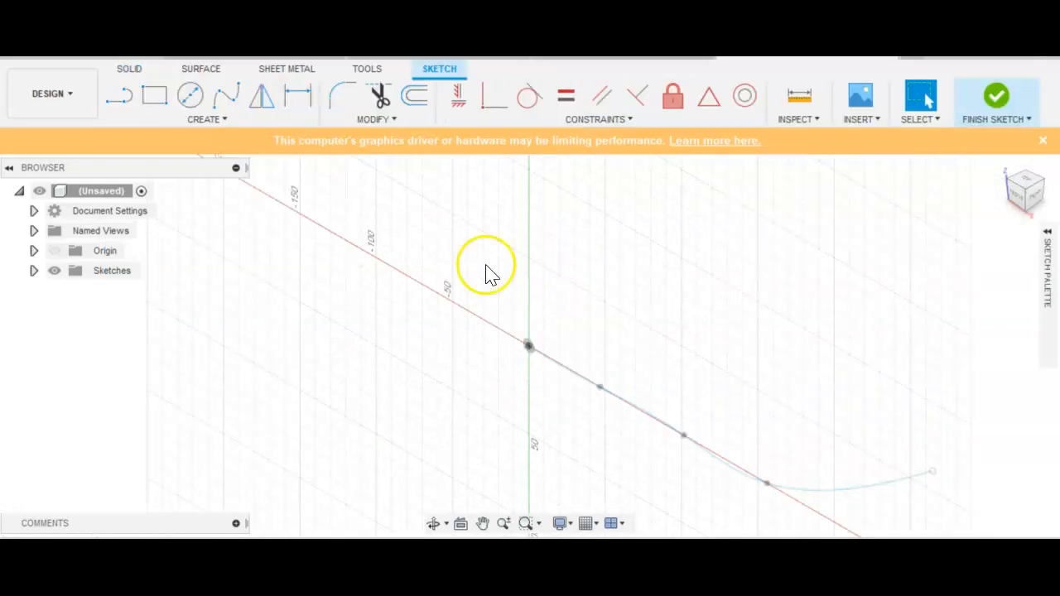
pyautogui.click(110, 66)
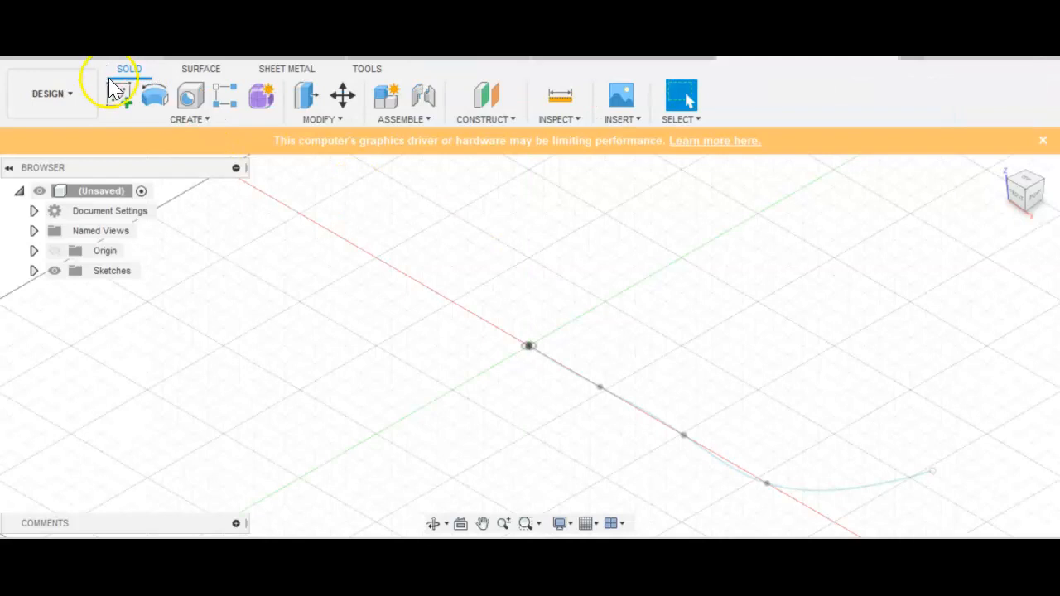
pyautogui.click(120, 98)
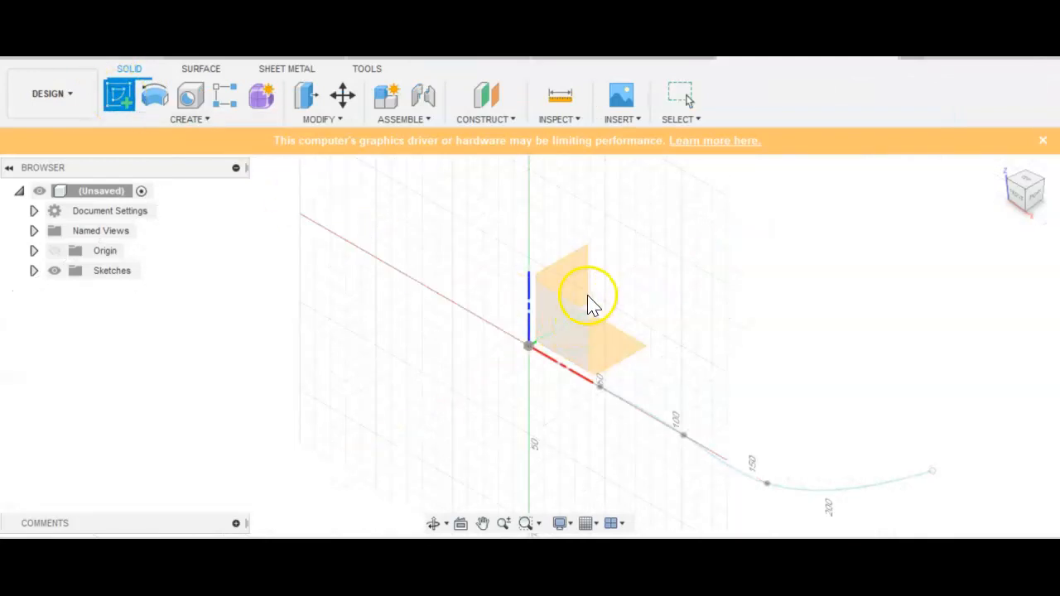
pyautogui.click(603, 340)
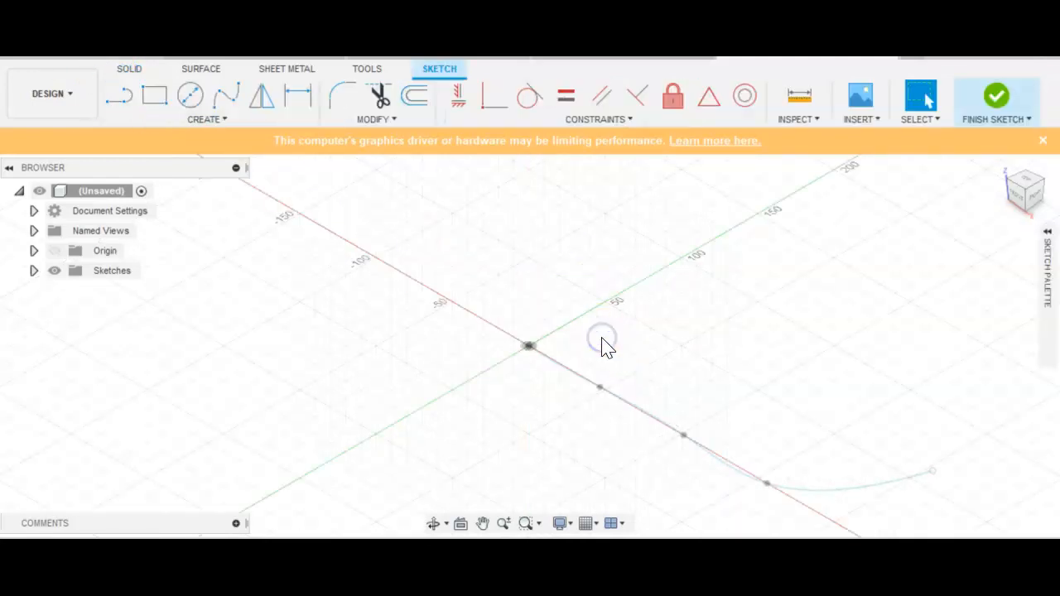
pyautogui.click(106, 57)
# Step: Sketch a center-diameter circle with an area of about 3834 mm² at the origin on the vertical YZ plane, and finish the sketch
pyautogui.click(117, 96)
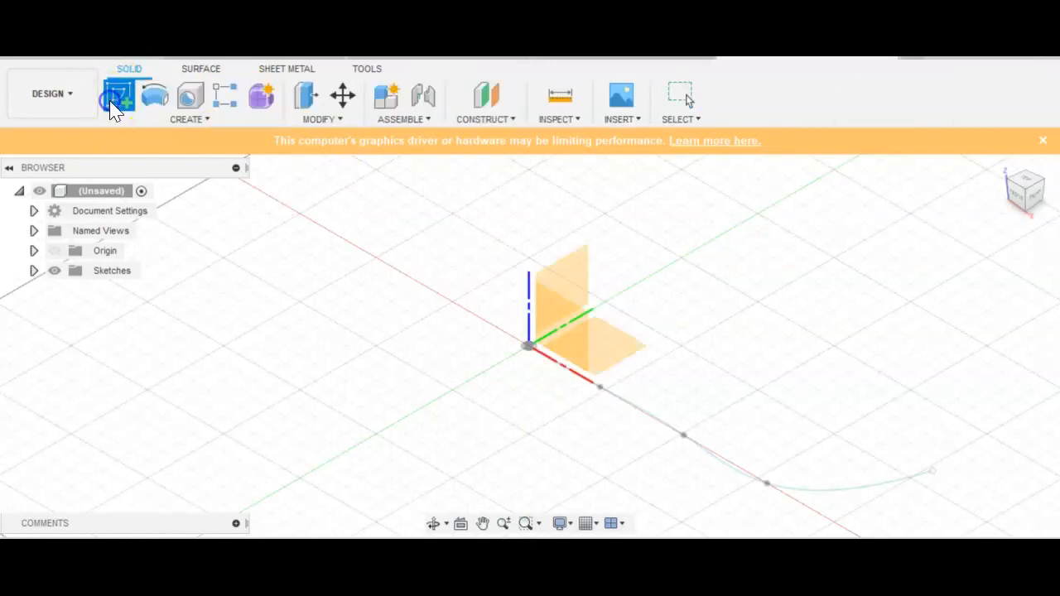
pyautogui.click(549, 279)
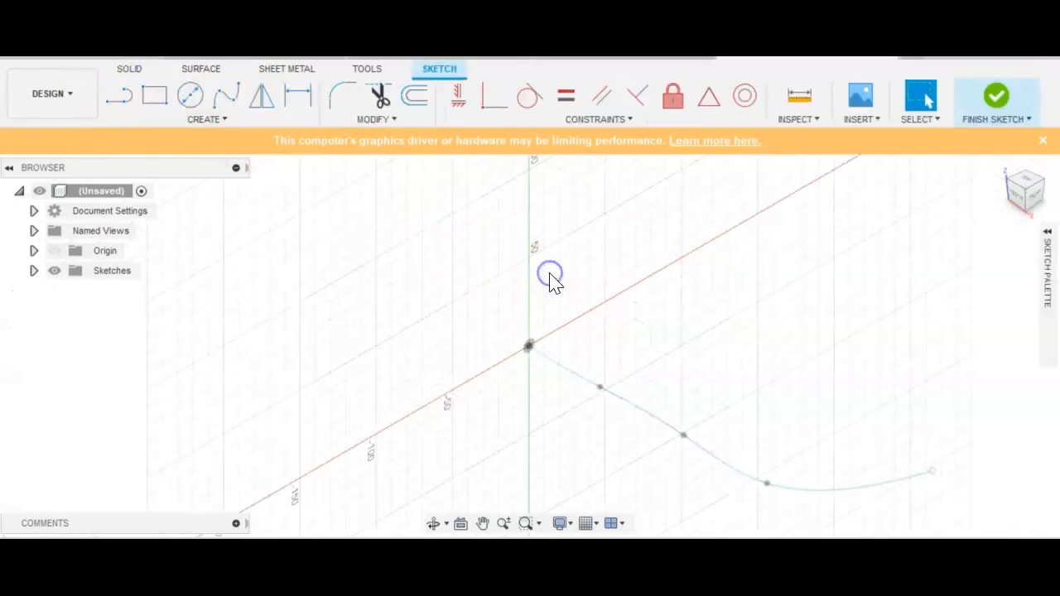
pyautogui.click(196, 121)
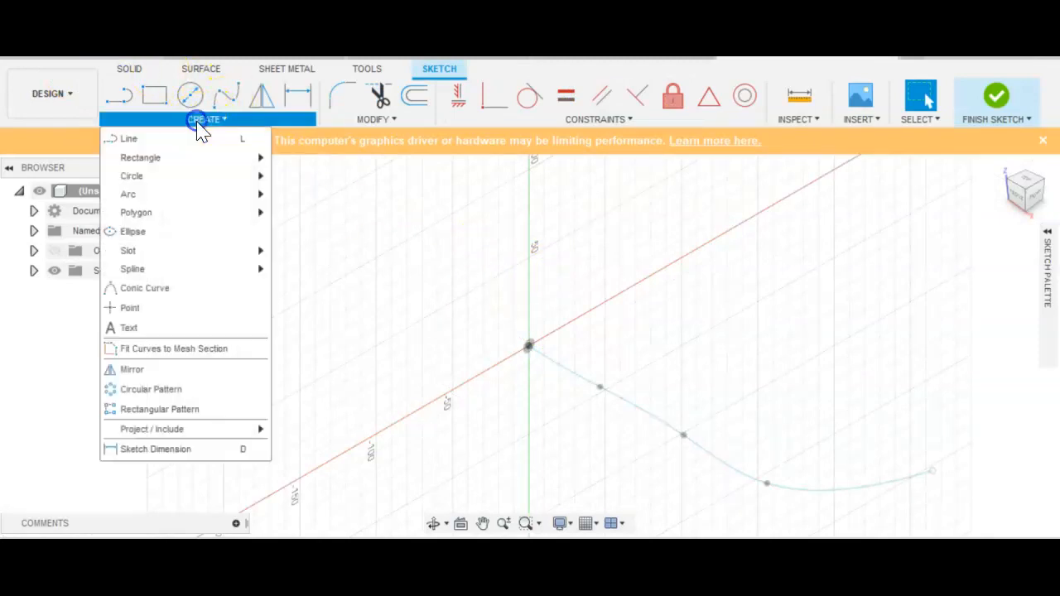
pyautogui.moveTo(158, 177)
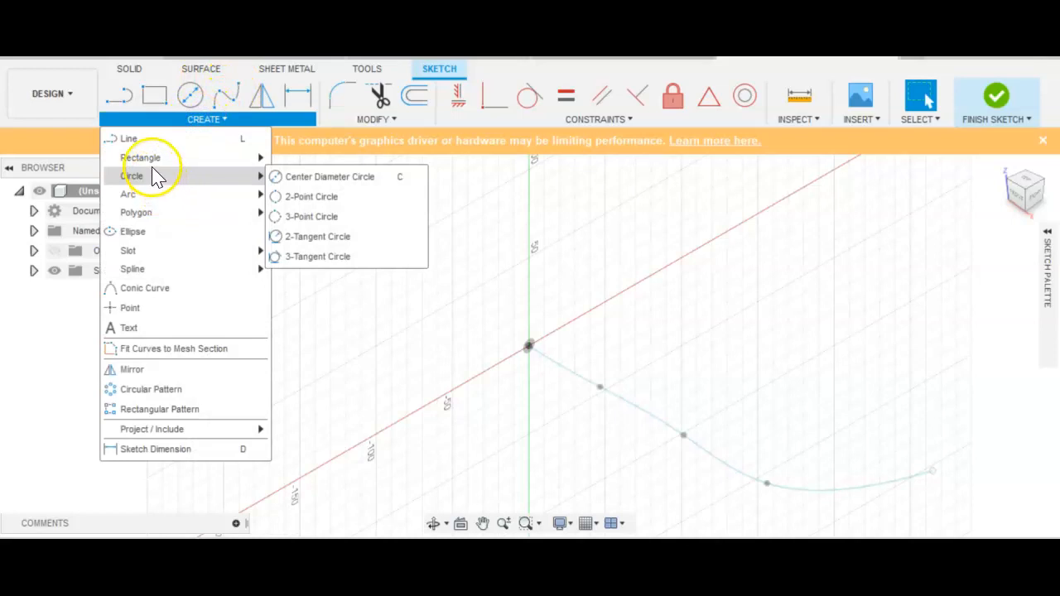
pyautogui.click(282, 176)
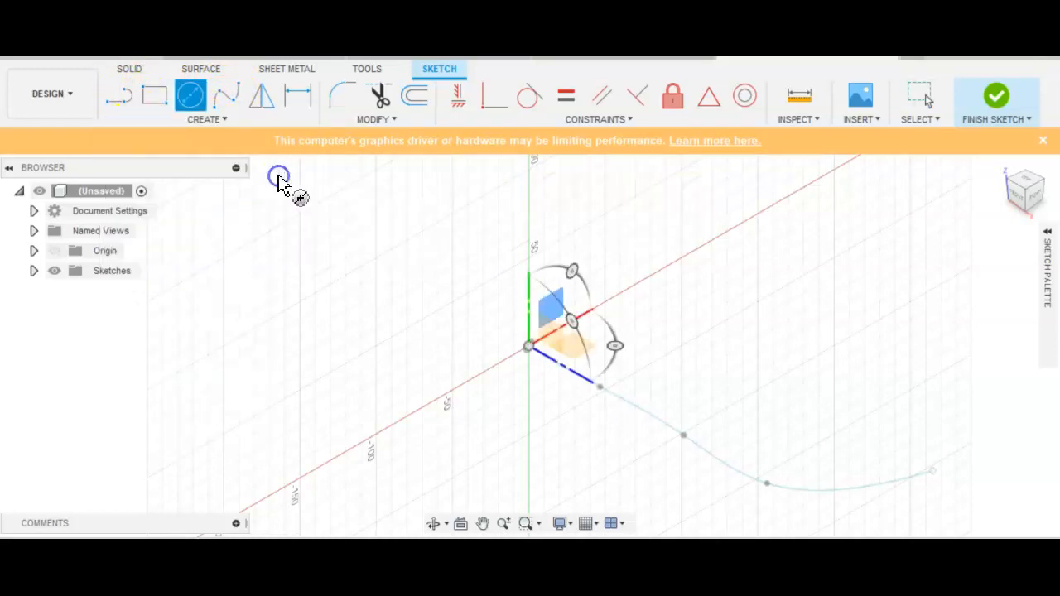
pyautogui.click(526, 348)
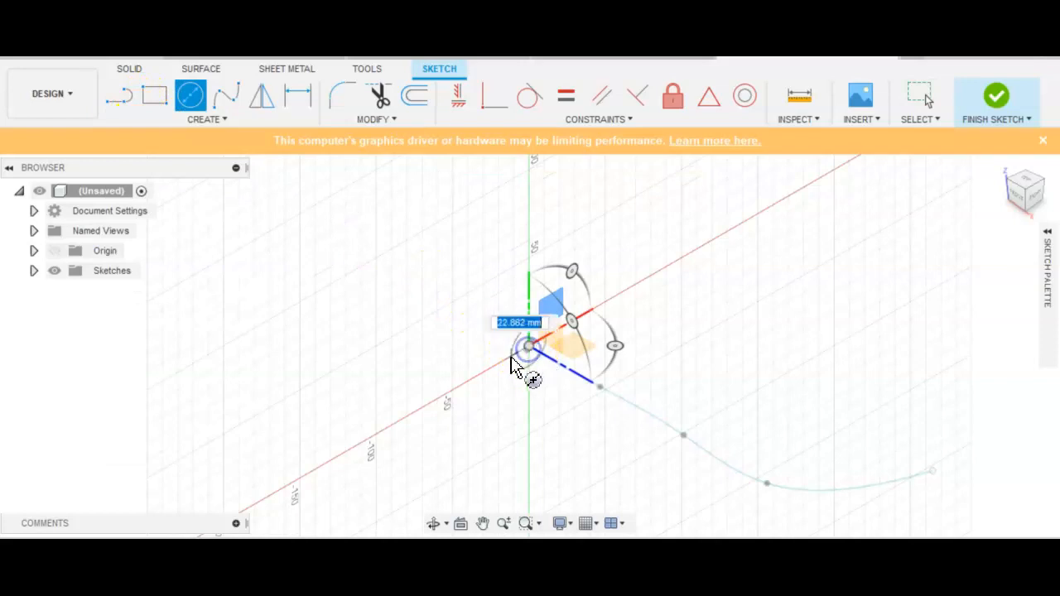
pyautogui.click(478, 395)
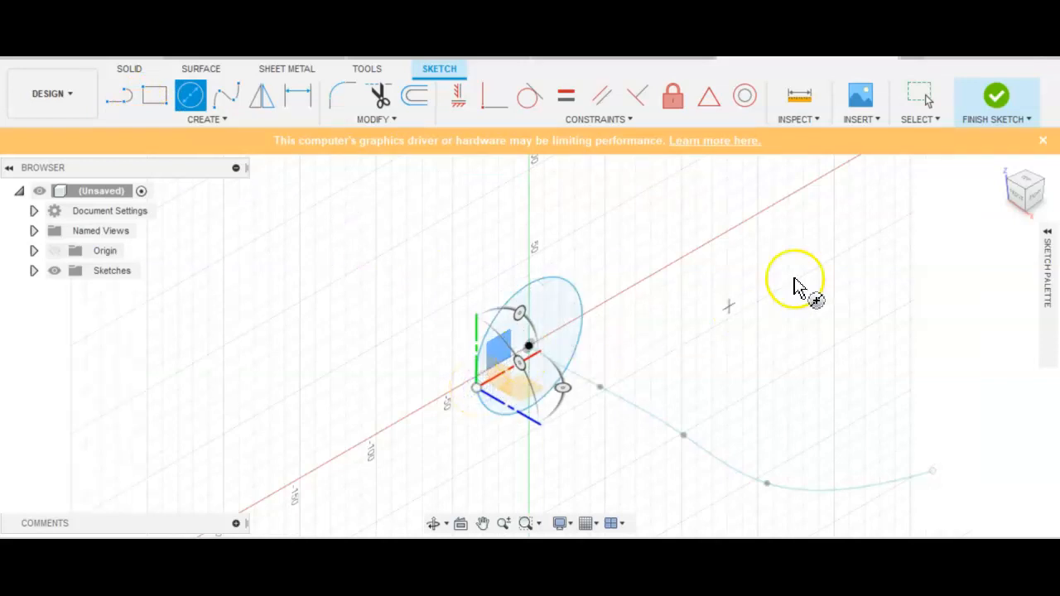
pyautogui.click(997, 98)
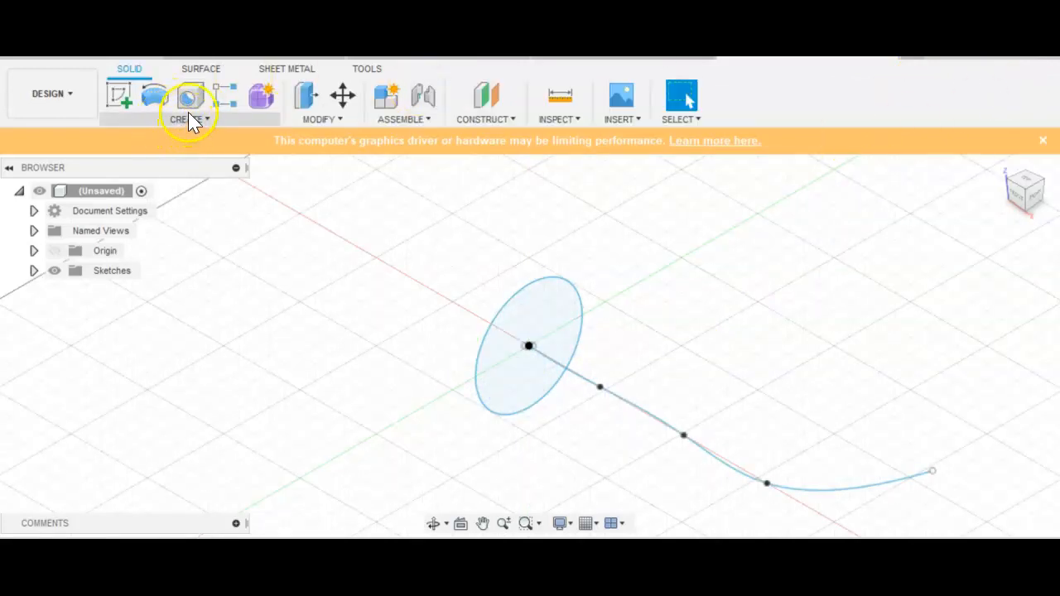
# Step: Sweep the circular profile along the spline as a new body, using a single path with perpendicular orientation
pyautogui.click(190, 118)
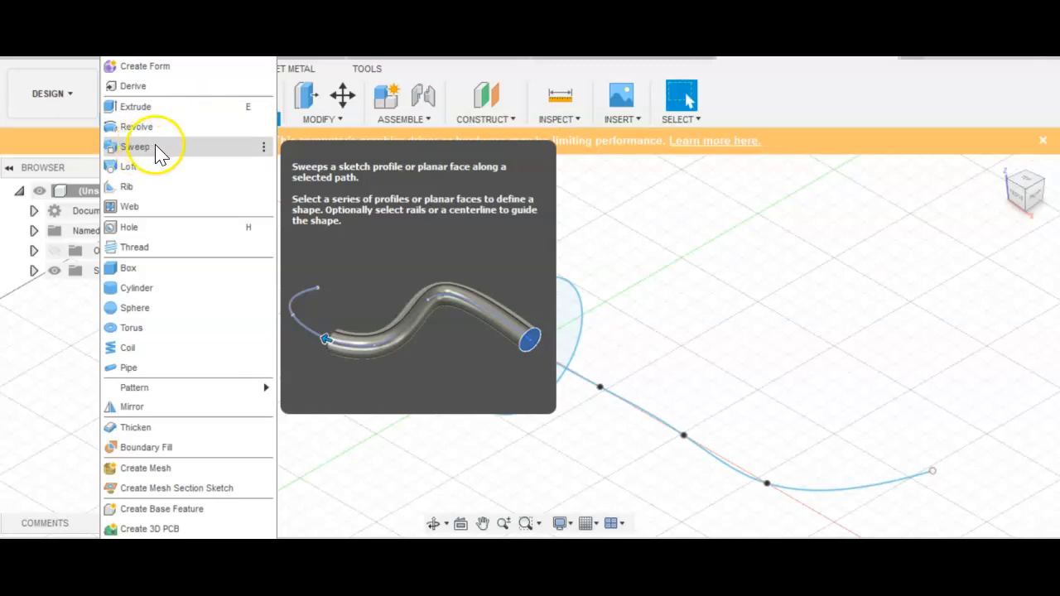
pyautogui.click(215, 149)
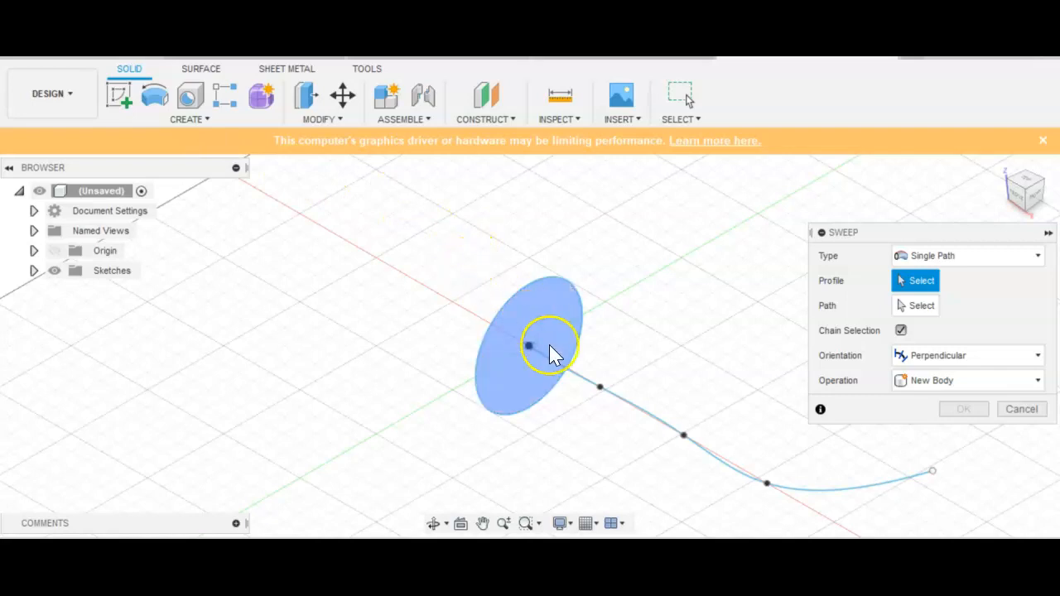
pyautogui.click(545, 356)
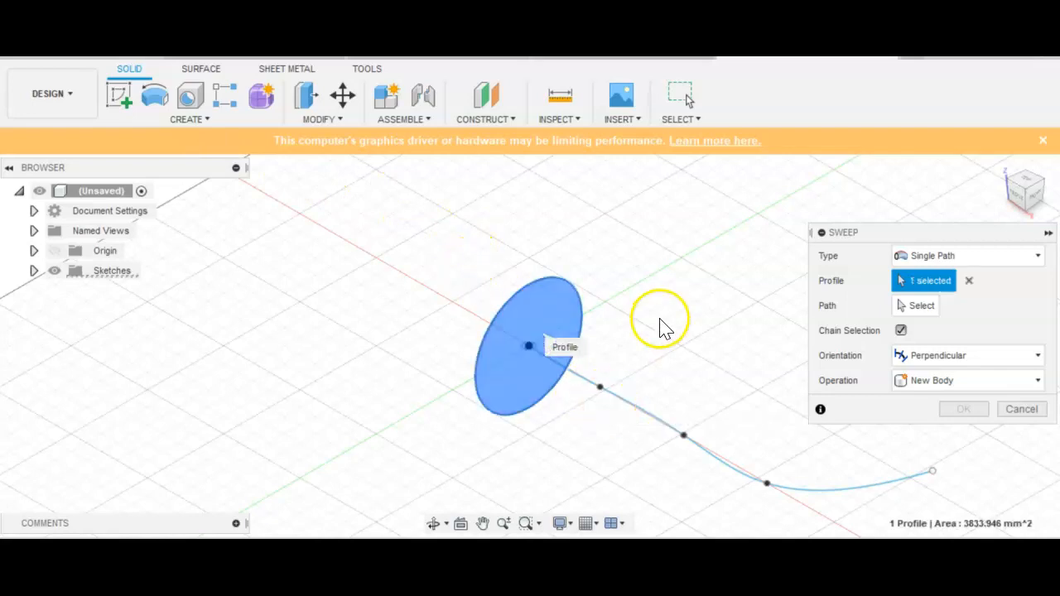
pyautogui.click(910, 304)
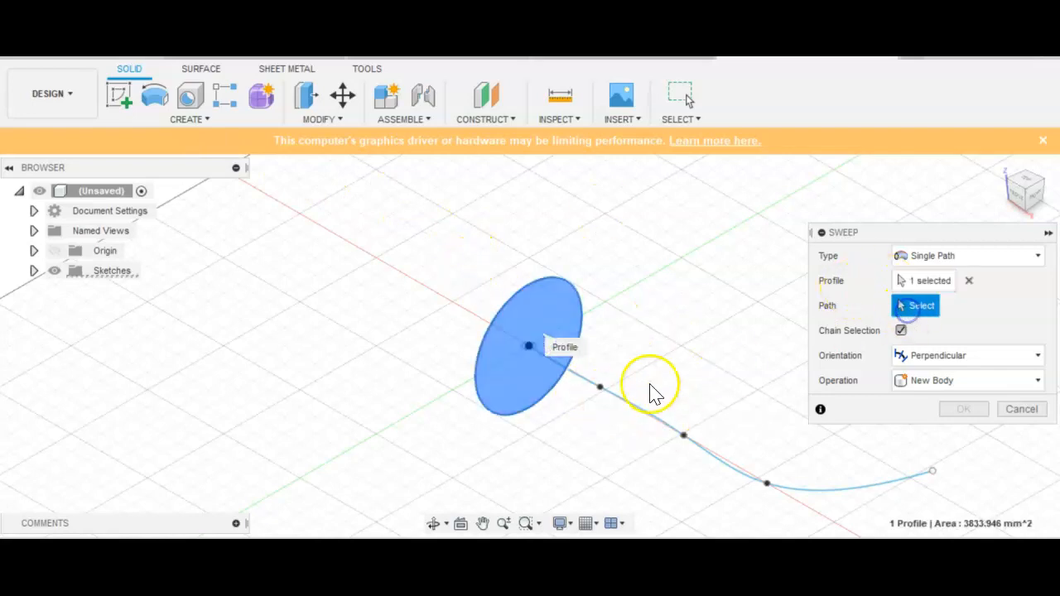
pyautogui.click(628, 406)
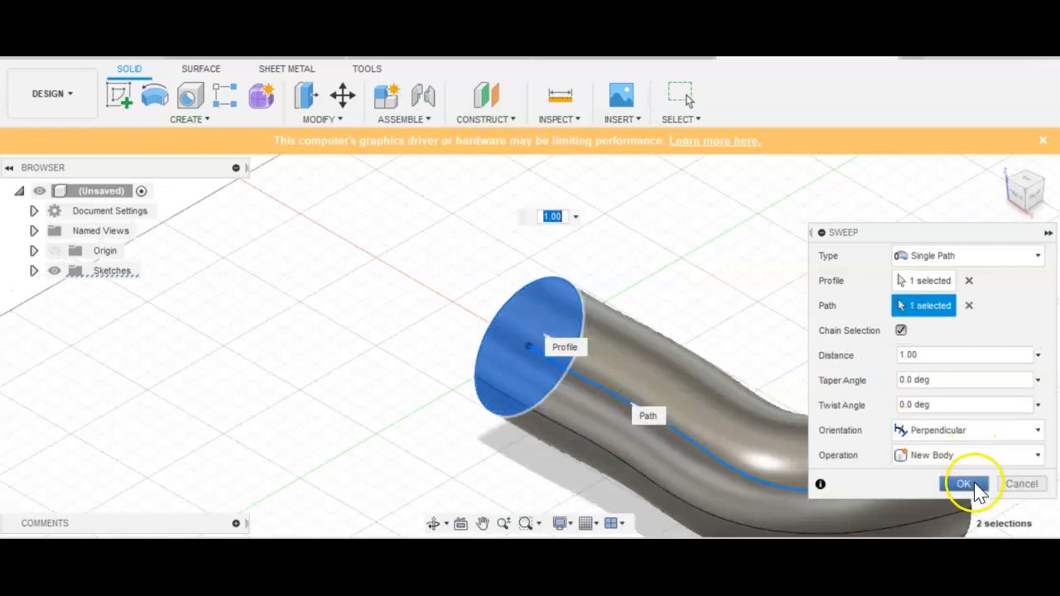
pyautogui.click(962, 483)
pyautogui.moveTo(958, 468); pyautogui.dragTo(939, 460)
pyautogui.scroll(-3, 654, 362)
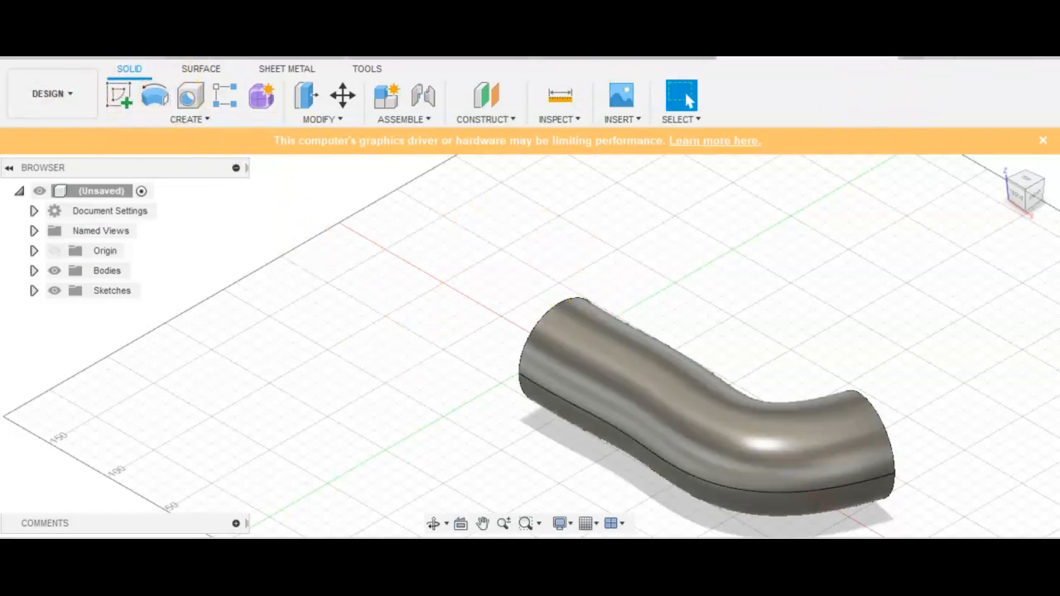
# Step: Switch to another empty design and start a sketch on its horizontal XY plane
pyautogui.click(911, 60)
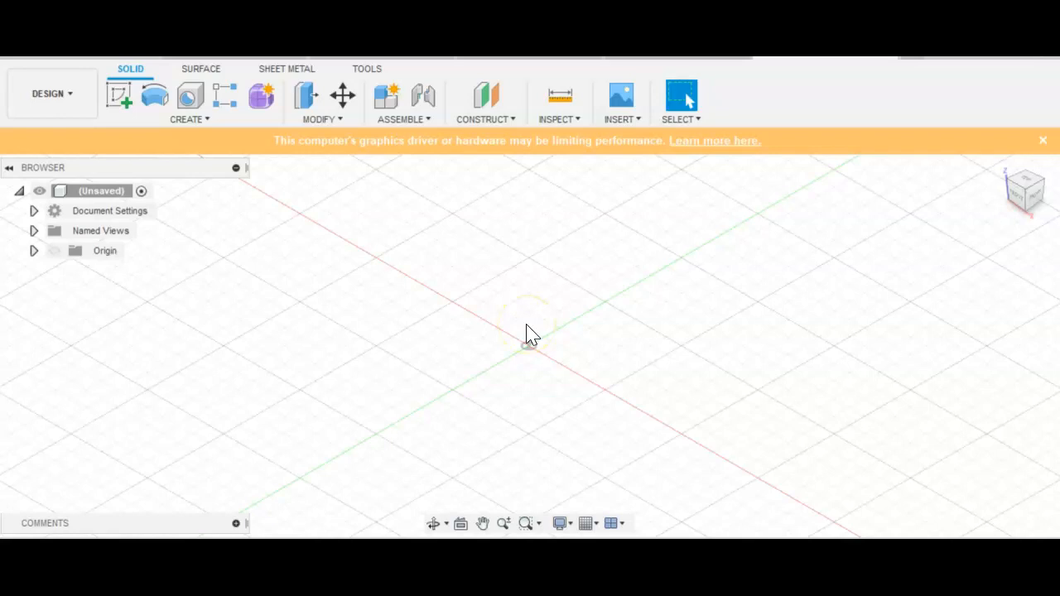
pyautogui.click(168, 118)
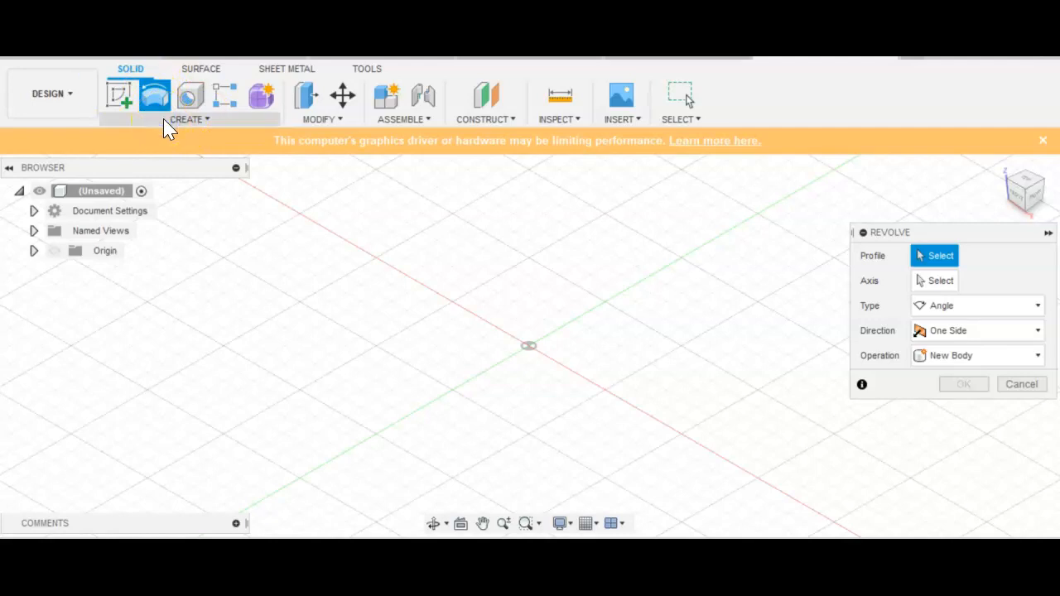
pyautogui.click(1029, 384)
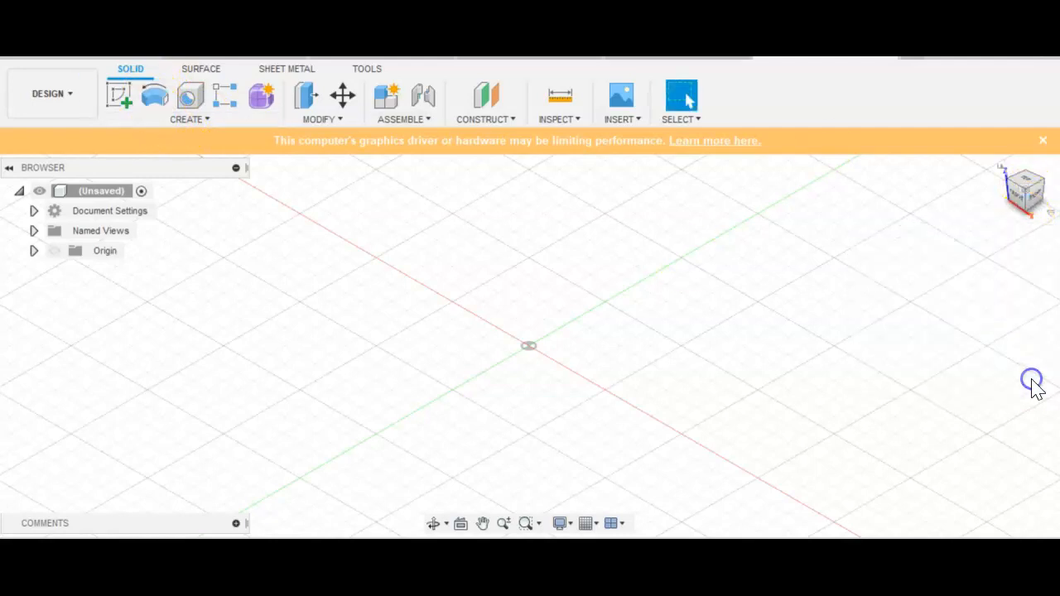
pyautogui.click(208, 122)
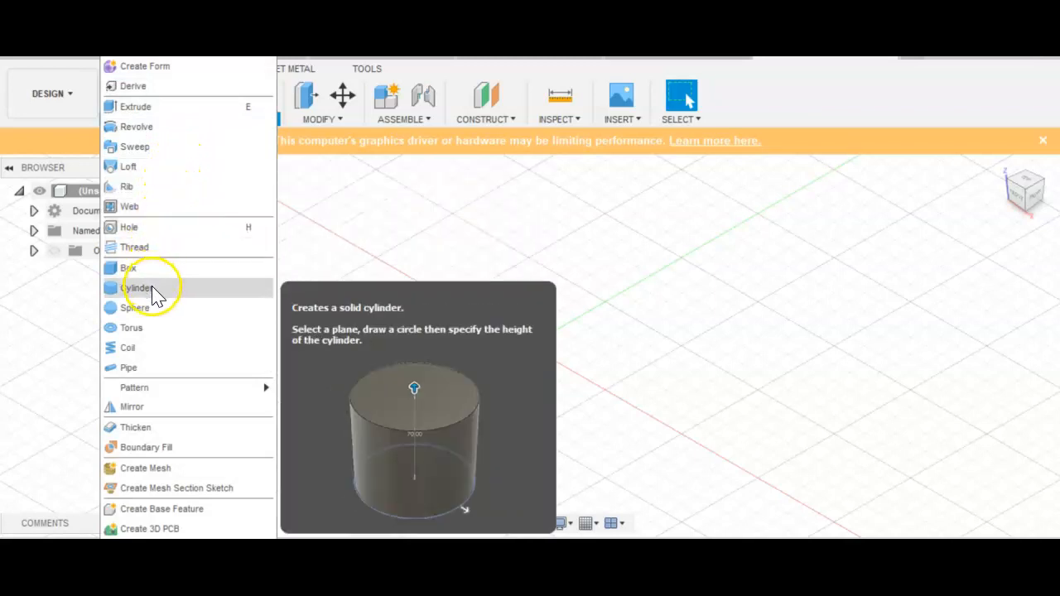
pyautogui.click(124, 48)
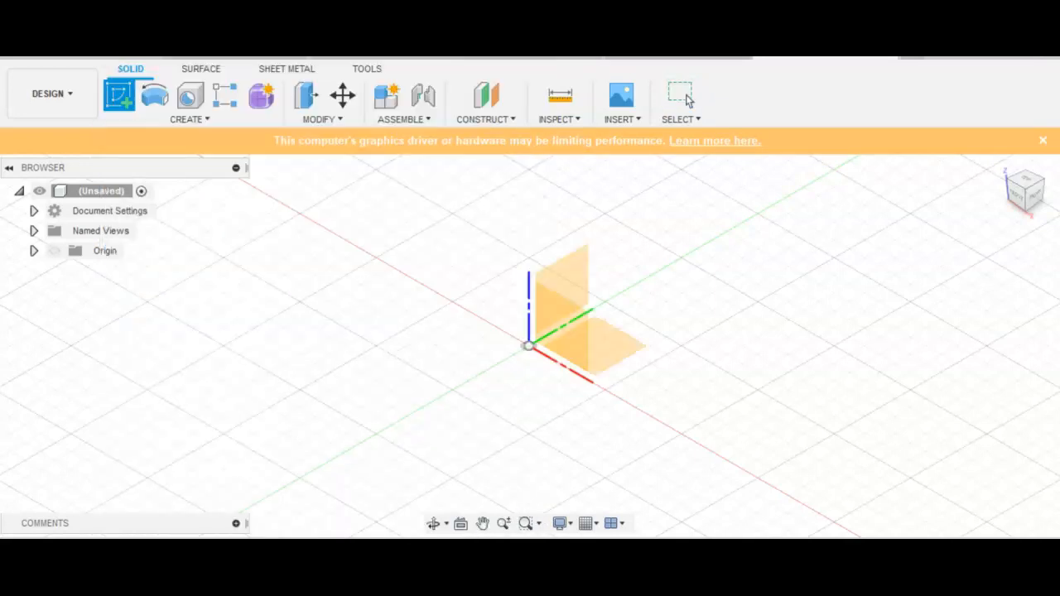
pyautogui.click(617, 352)
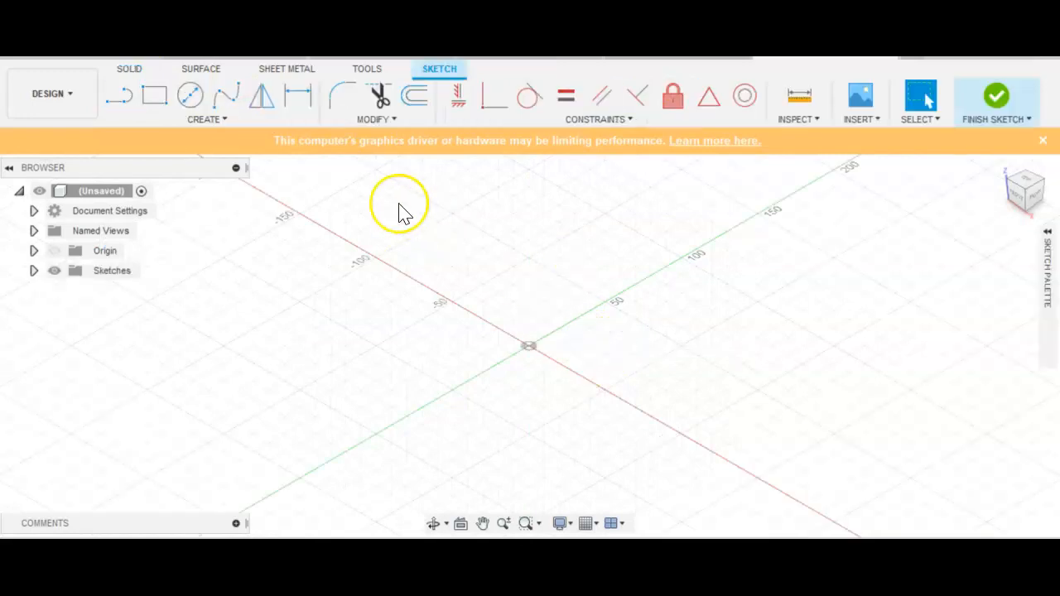
# Step: Draw a center-diameter circle centered off the origin between the positive X and Y axes, large enough to enclose the origin, and finish the sketch
pyautogui.click(191, 98)
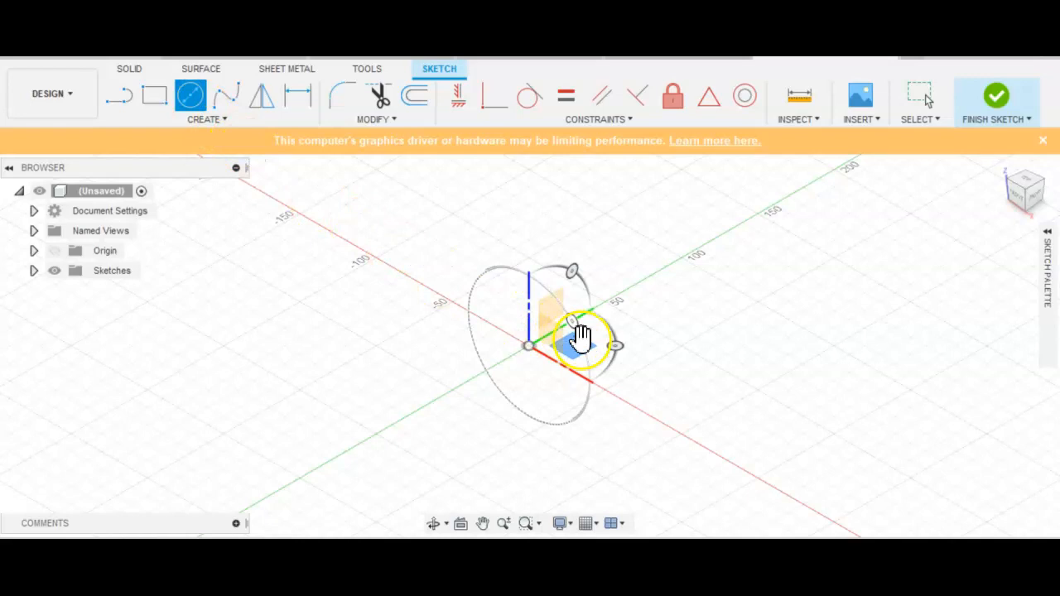
pyautogui.click(588, 348)
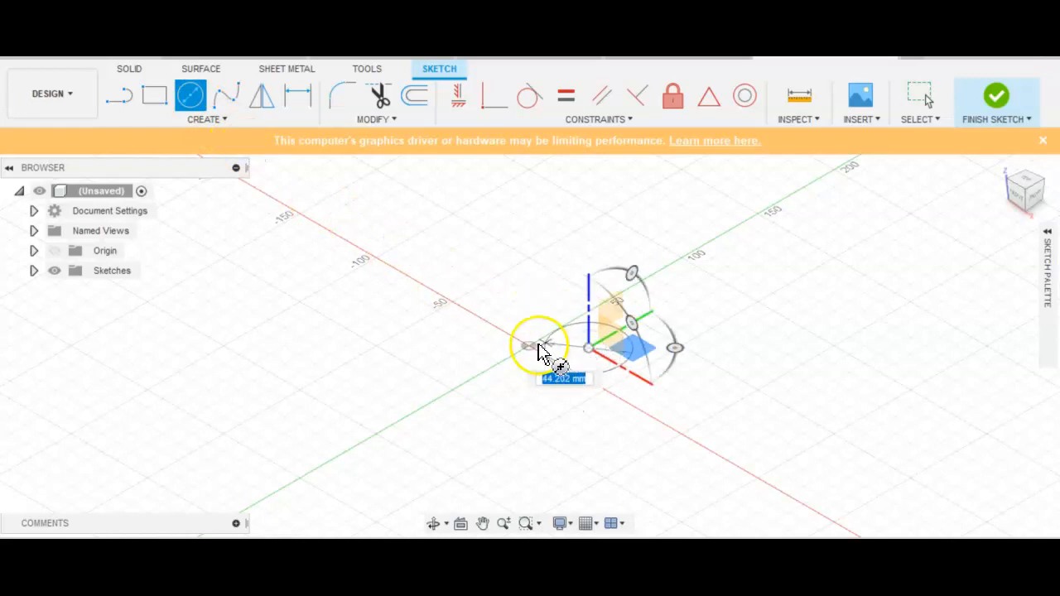
pyautogui.click(509, 370)
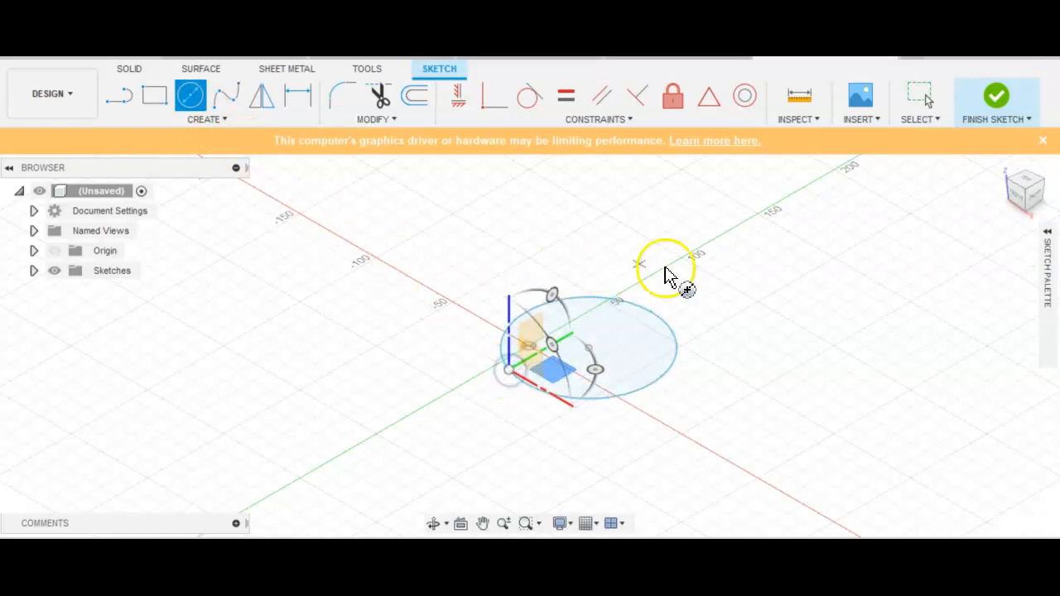
pyautogui.click(998, 112)
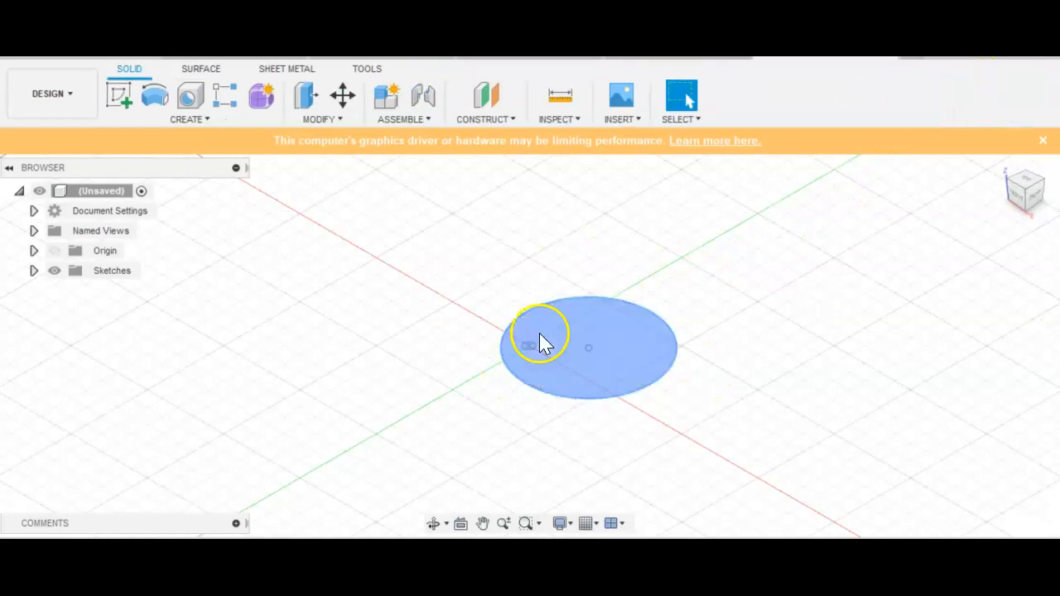
# Step: Create a construction plane offset upward from the horizontal XY plane and enlarge it toward the front so it spreads over the circle
pyautogui.click(513, 121)
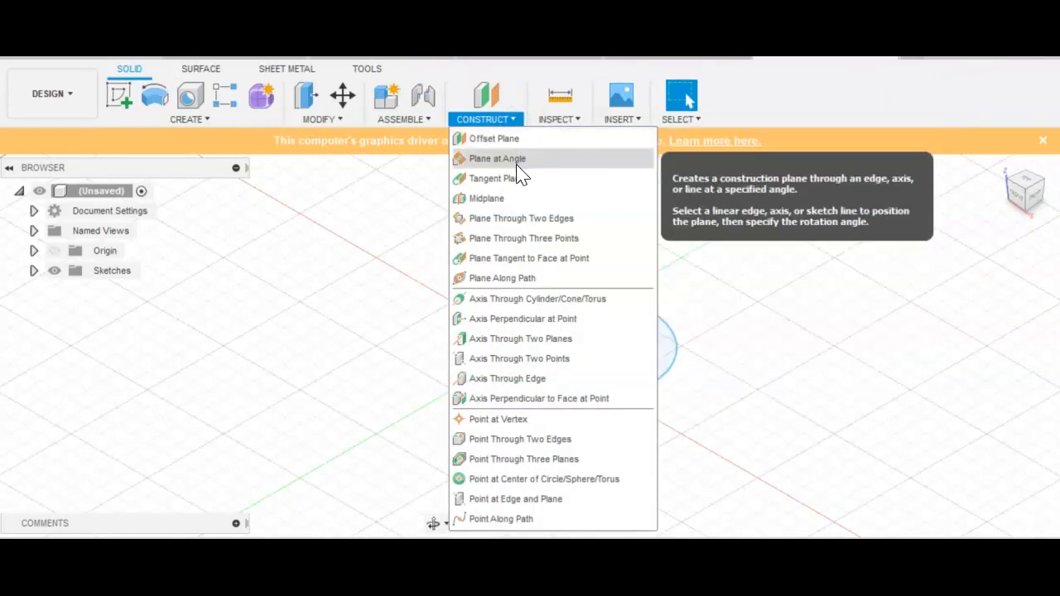
pyautogui.click(505, 138)
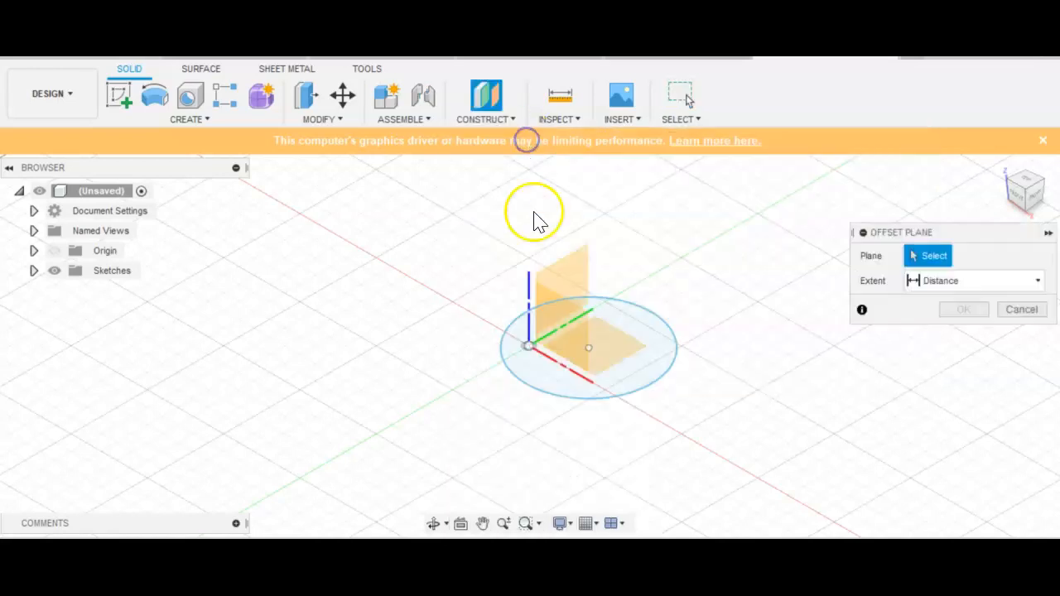
pyautogui.click(604, 343)
pyautogui.moveTo(579, 327); pyautogui.dragTo(579, 208)
pyautogui.click(952, 335)
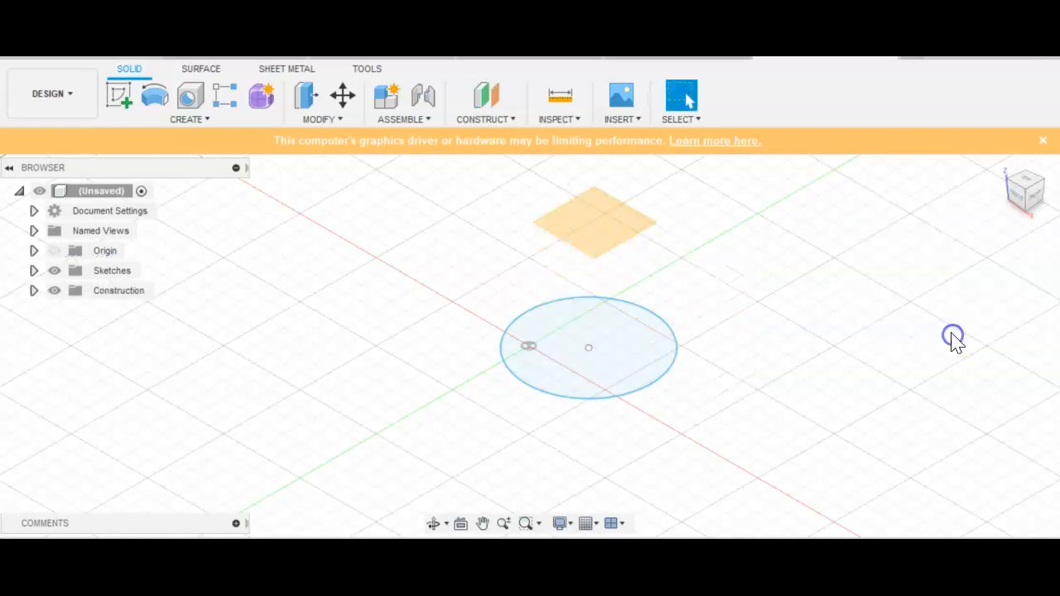
pyautogui.moveTo(593, 267); pyautogui.dragTo(551, 350)
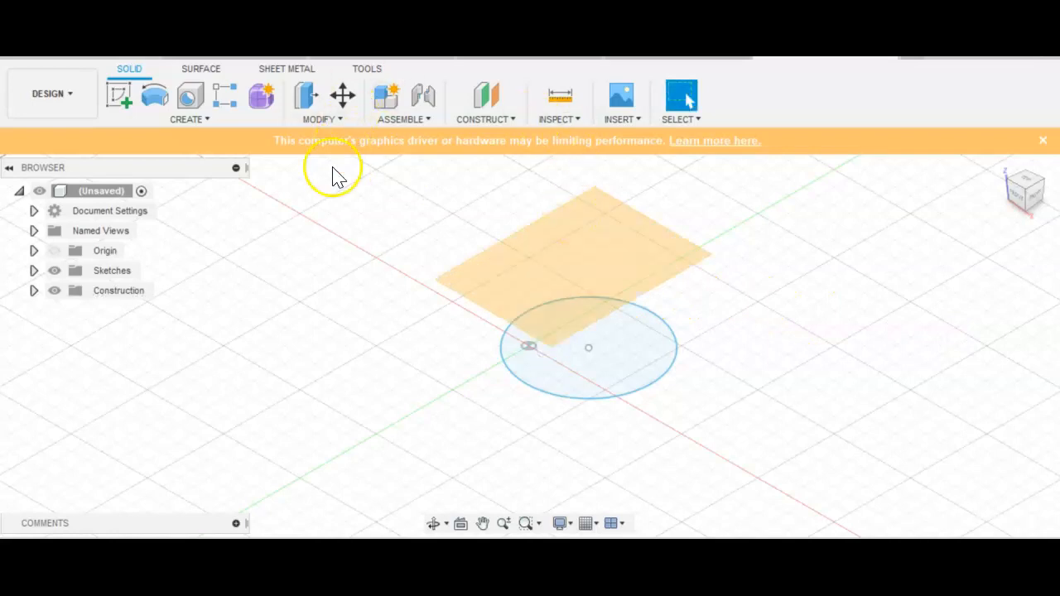
# Step: Start a new sketch on the offset construction plane above the circle
pyautogui.click(202, 119)
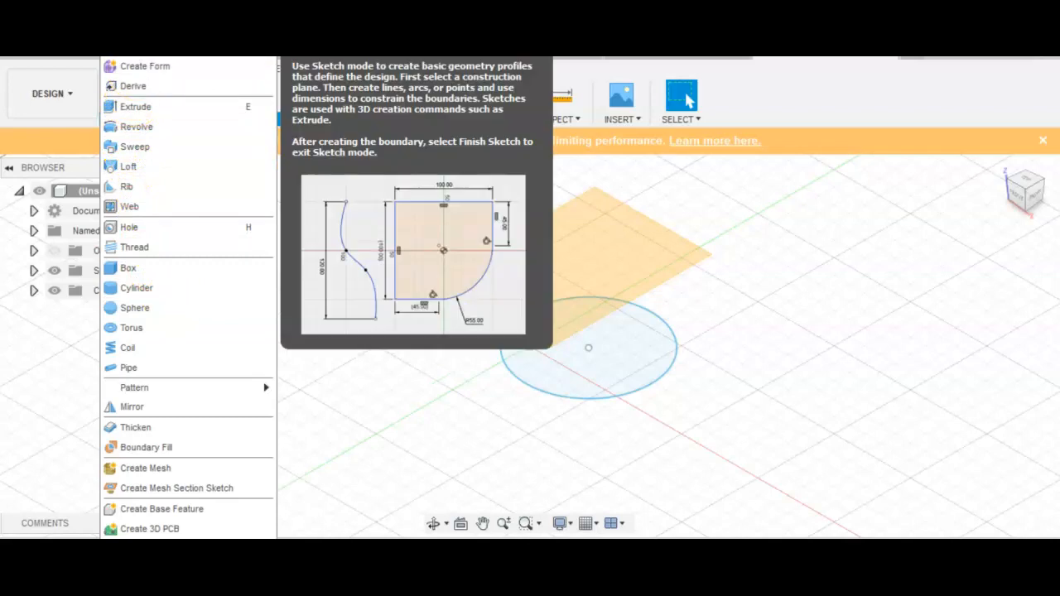
pyautogui.click(145, 47)
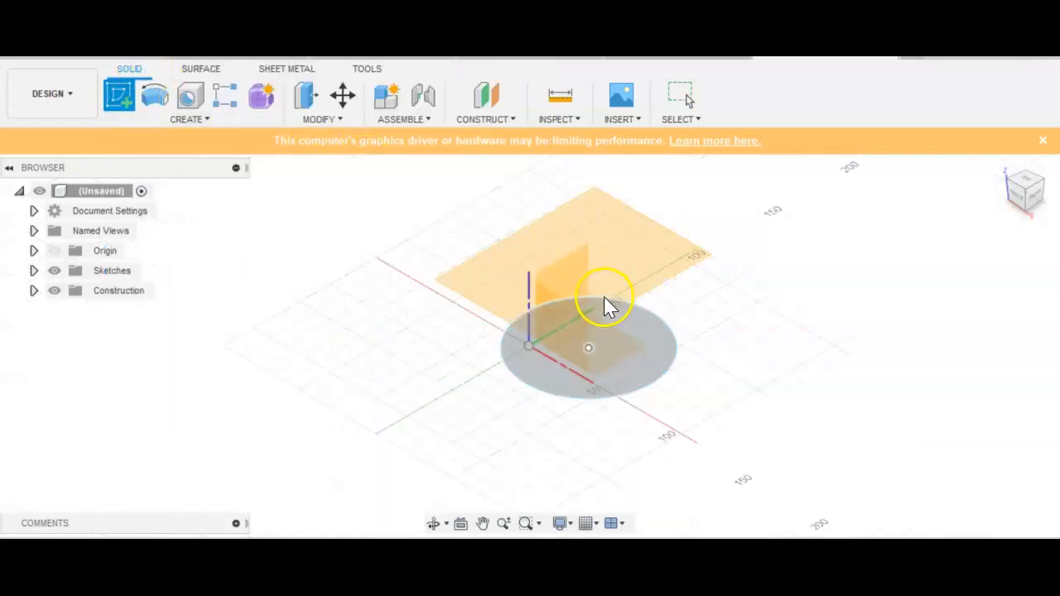
pyautogui.click(596, 267)
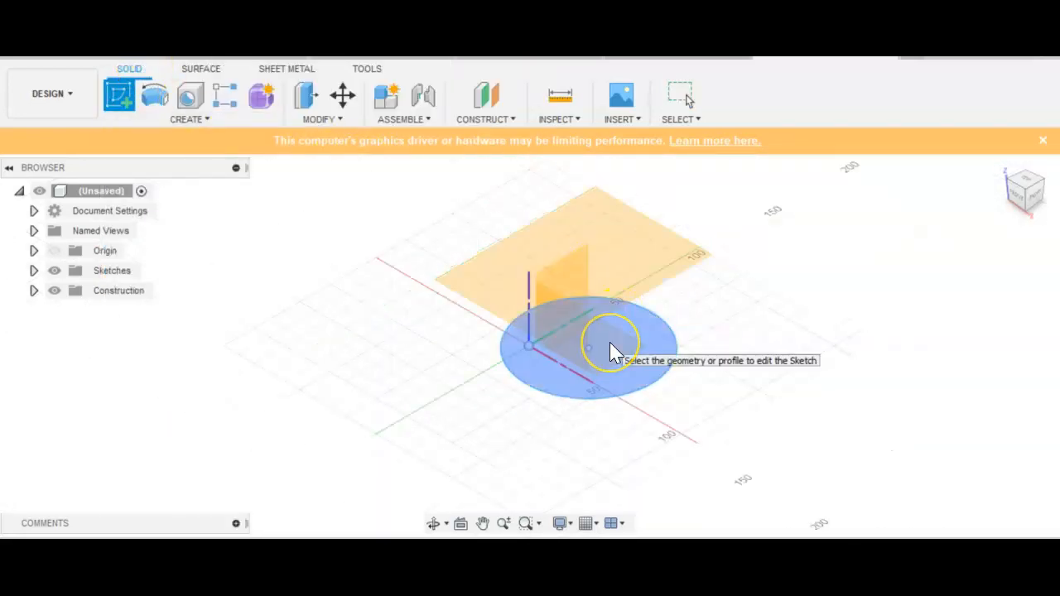
pyautogui.click(559, 260)
pyautogui.click(622, 397)
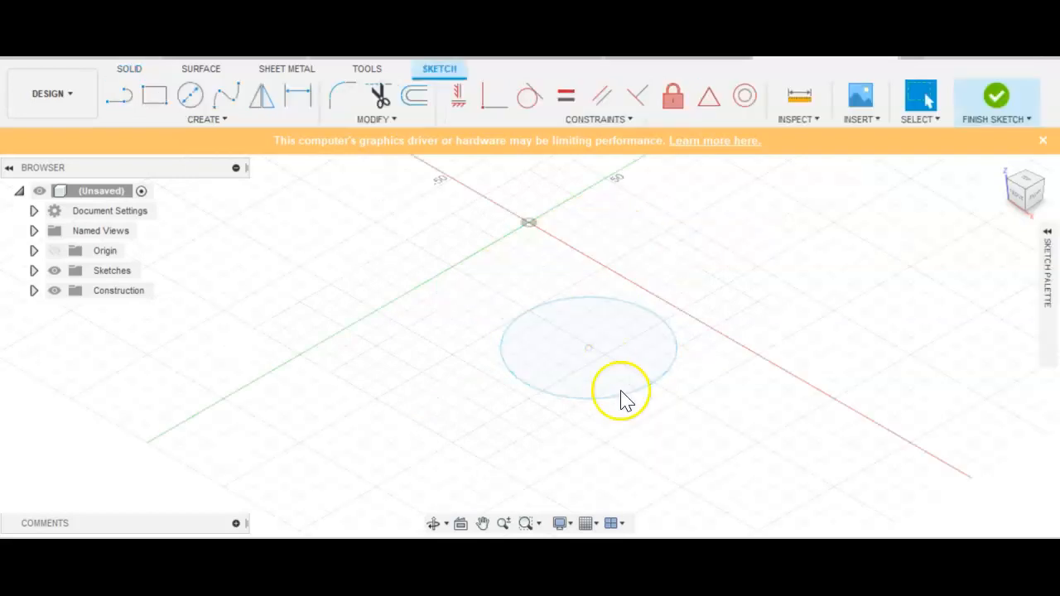
# Step: Draw a center rectangle from the circle's center point, elongated along the Y axis with corners well outside the circle, and finish the sketch
pyautogui.click(146, 121)
pyautogui.moveTo(182, 194)
pyautogui.moveTo(258, 163)
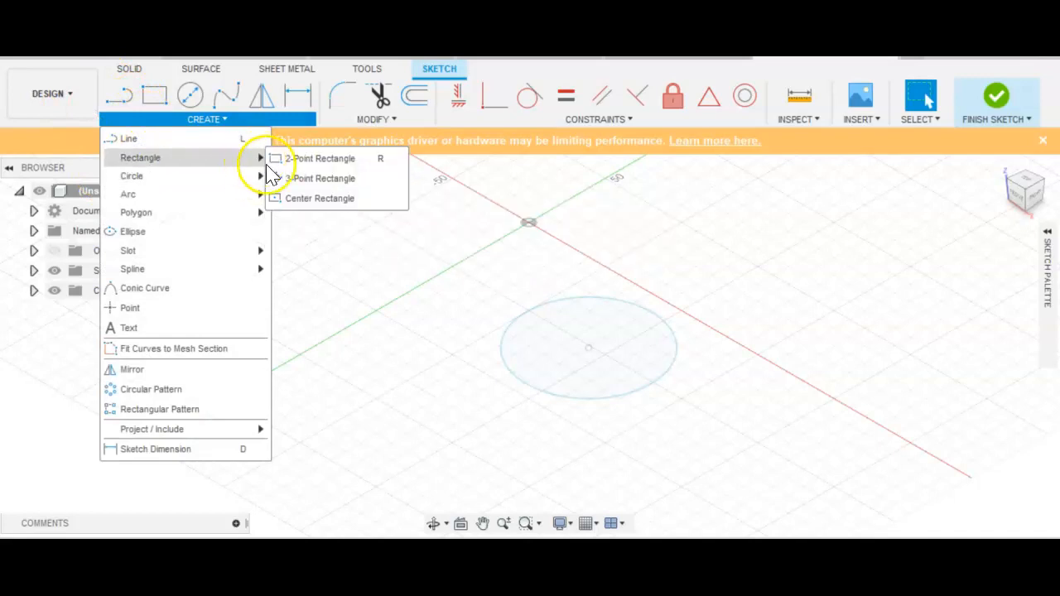
pyautogui.click(294, 200)
pyautogui.click(587, 348)
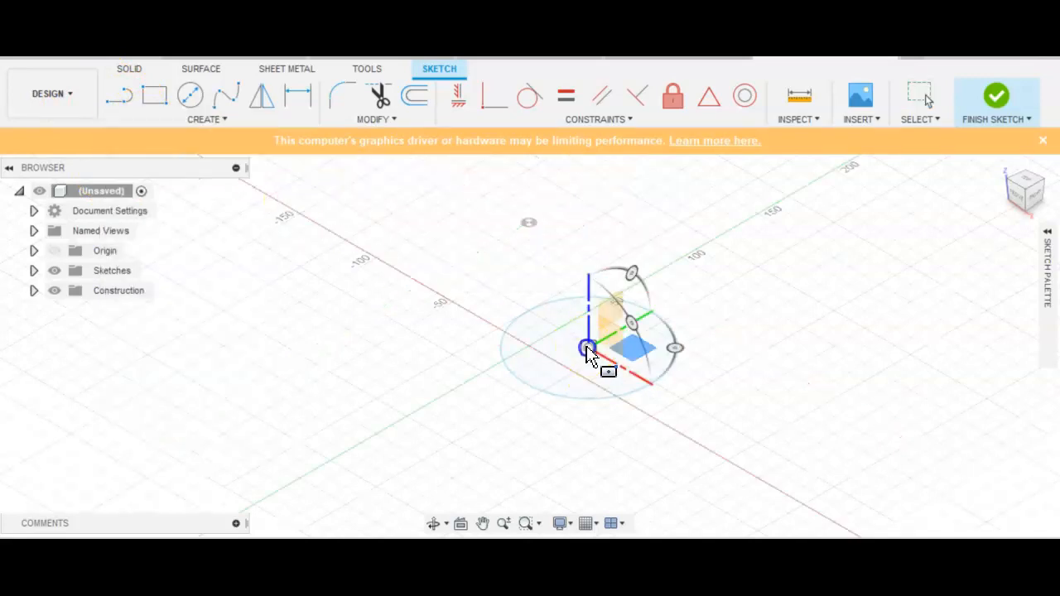
pyautogui.click(523, 456)
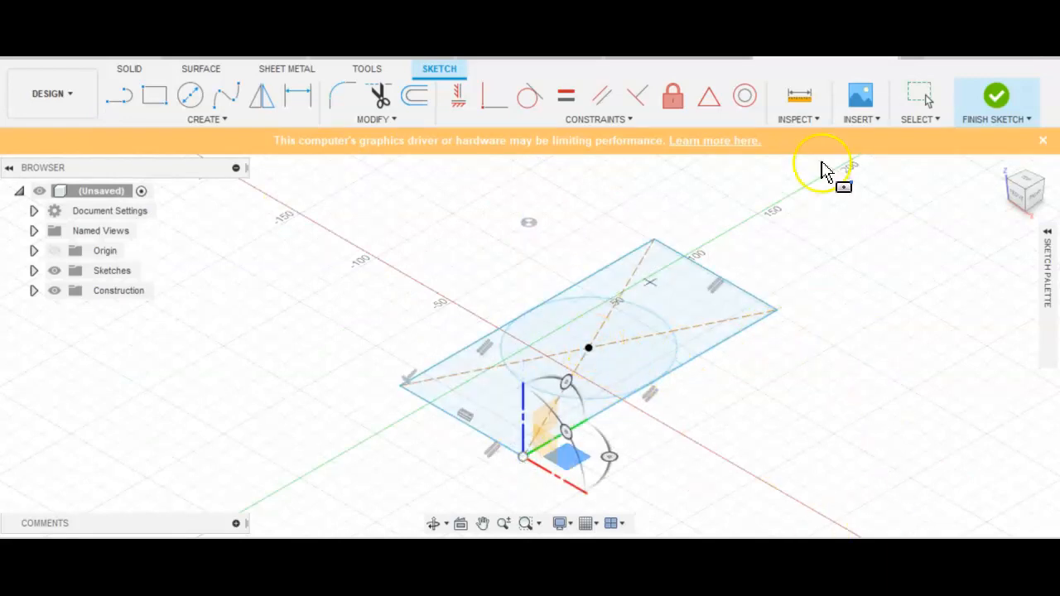
pyautogui.click(998, 97)
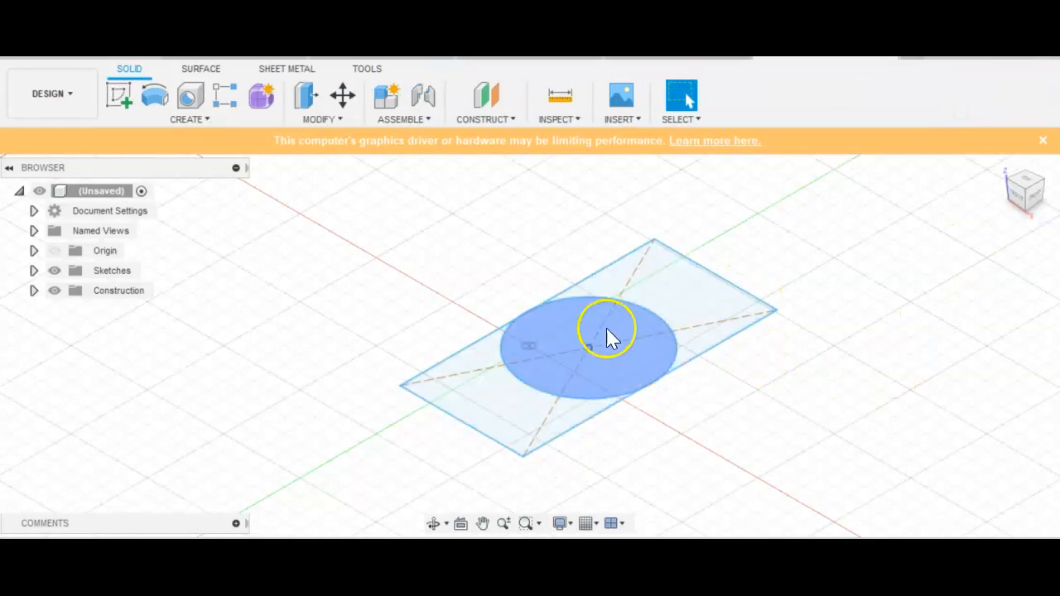
pyautogui.click(181, 128)
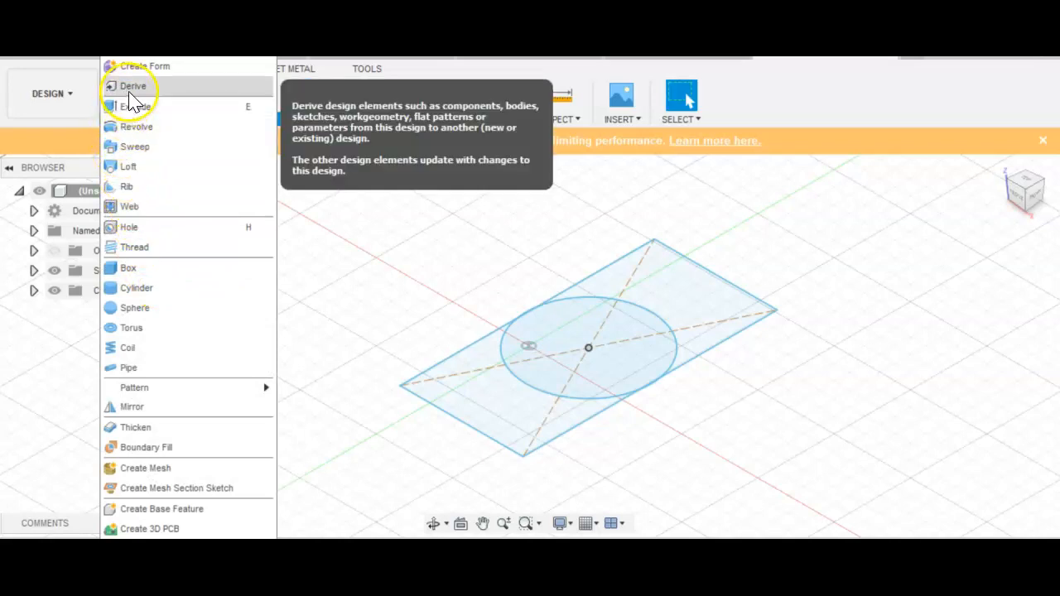
pyautogui.click(147, 167)
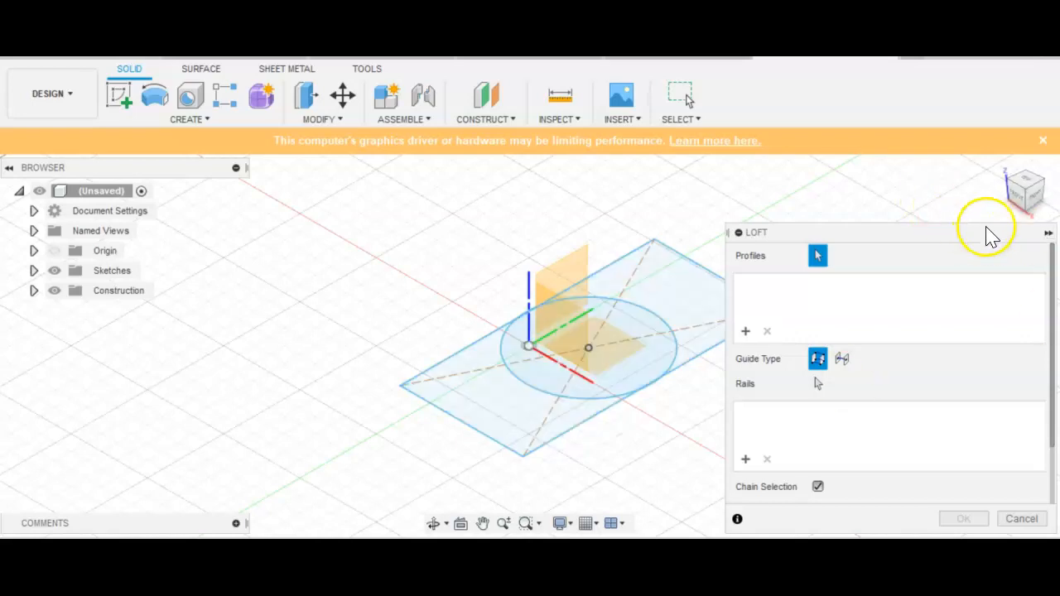
pyautogui.click(1046, 232)
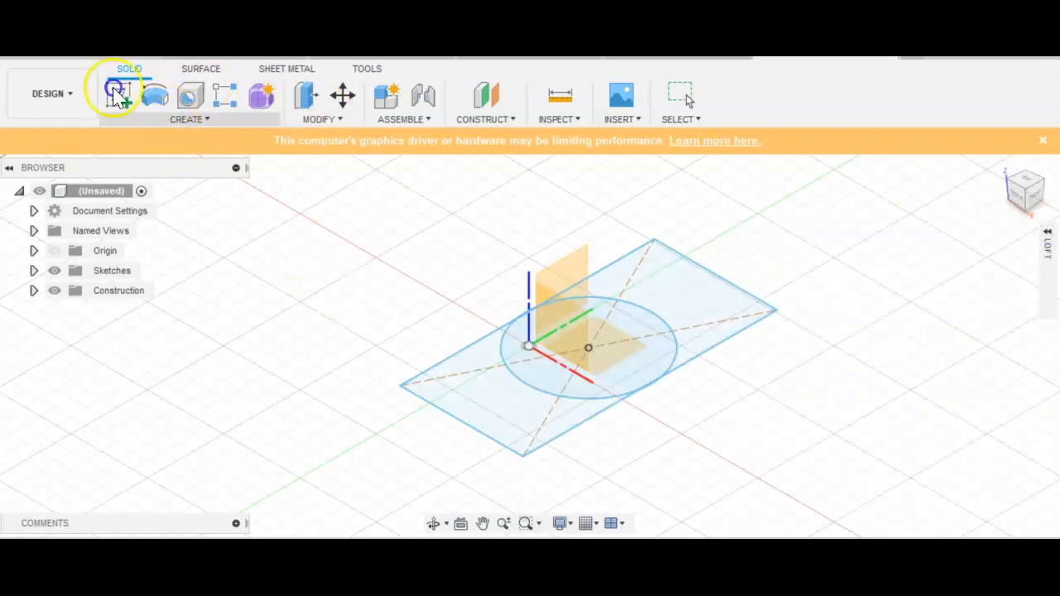
pyautogui.click(154, 97)
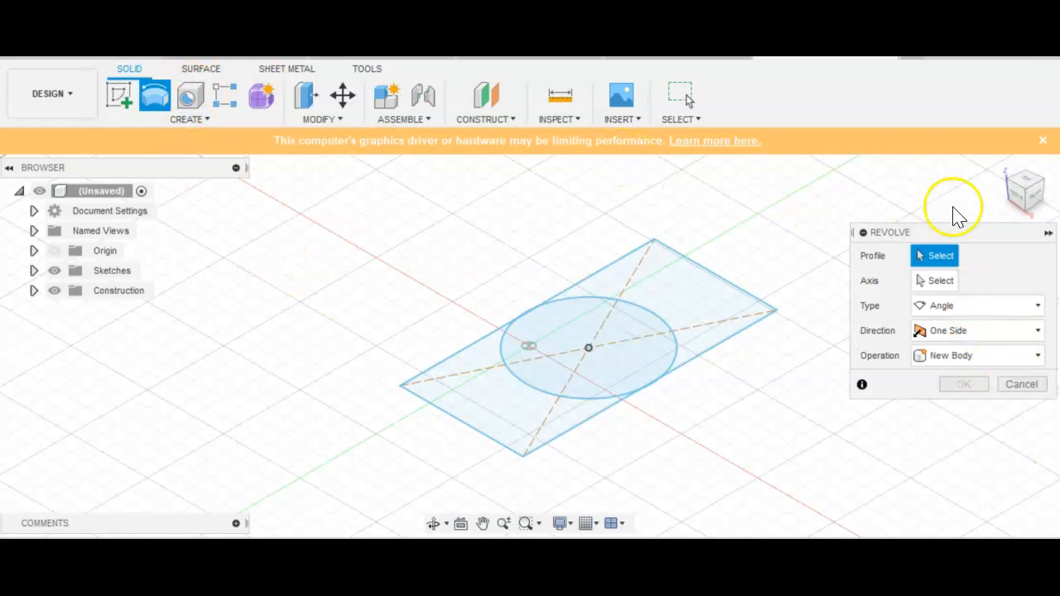
pyautogui.click(1031, 387)
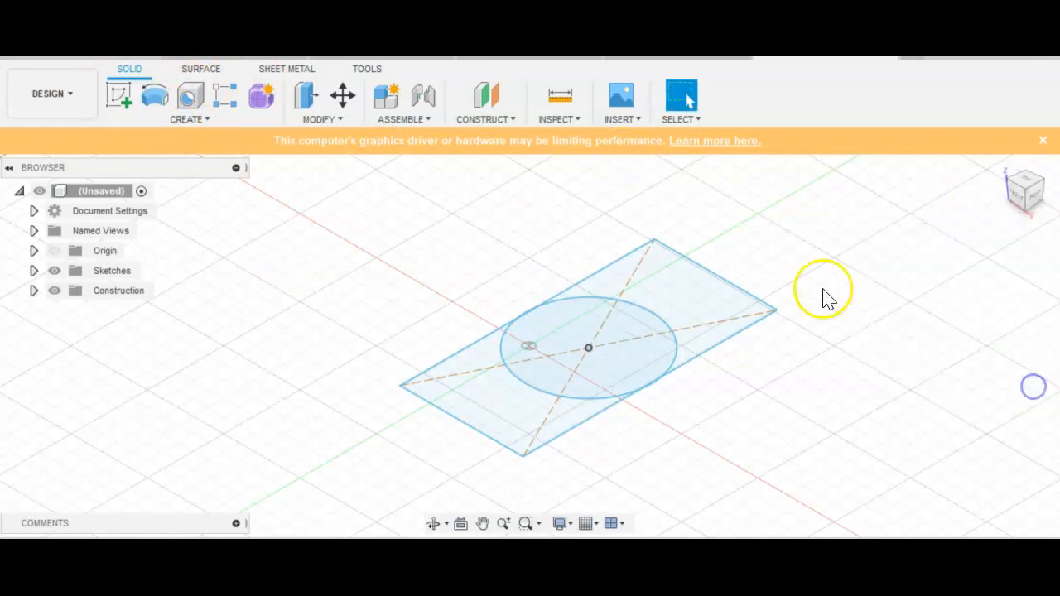
pyautogui.click(155, 106)
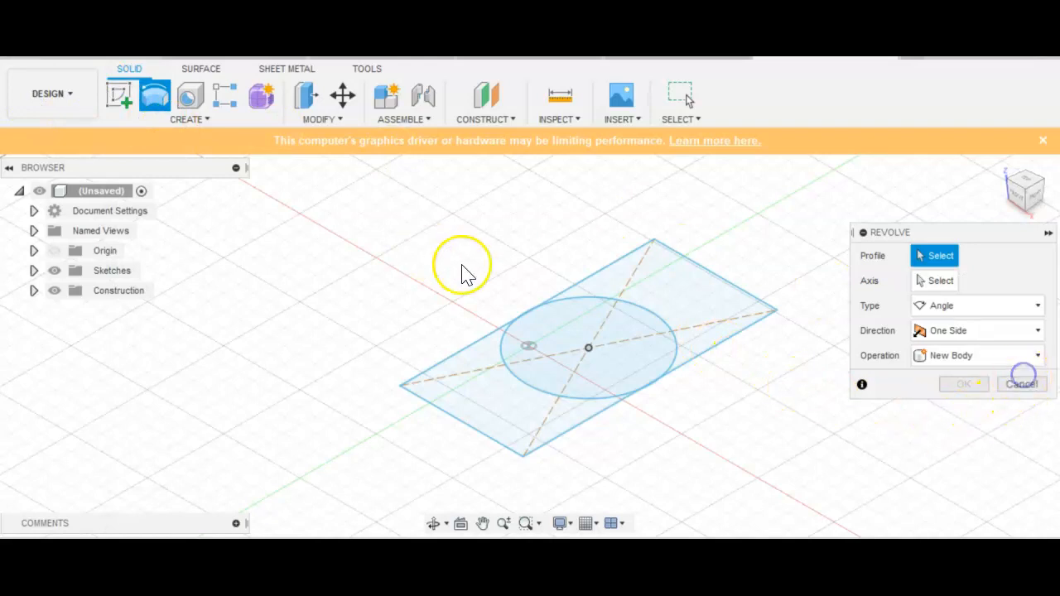
pyautogui.click(1020, 386)
pyautogui.click(251, 121)
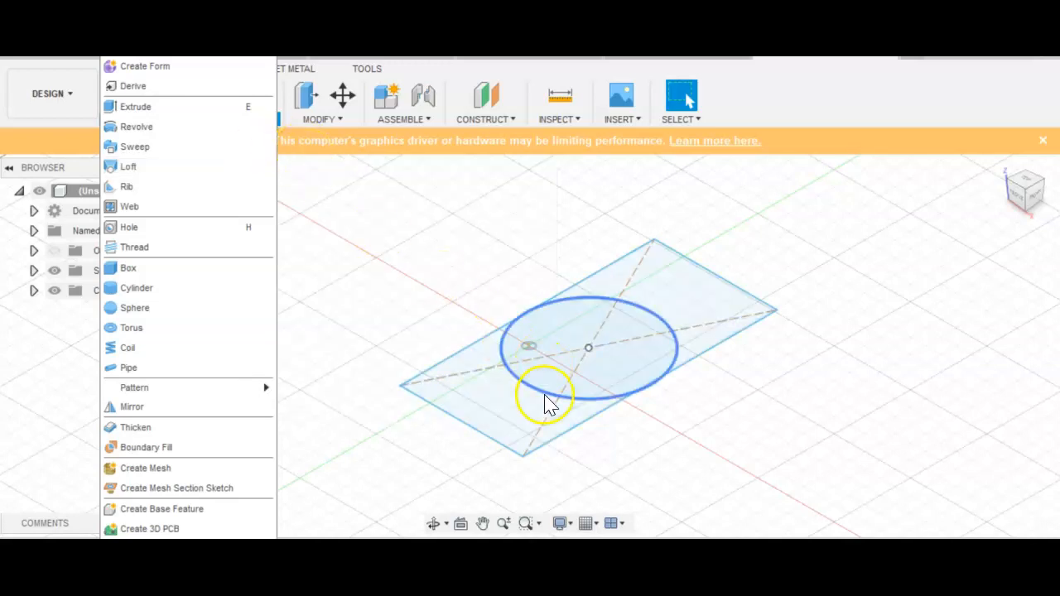
pyautogui.click(322, 119)
pyautogui.click(189, 120)
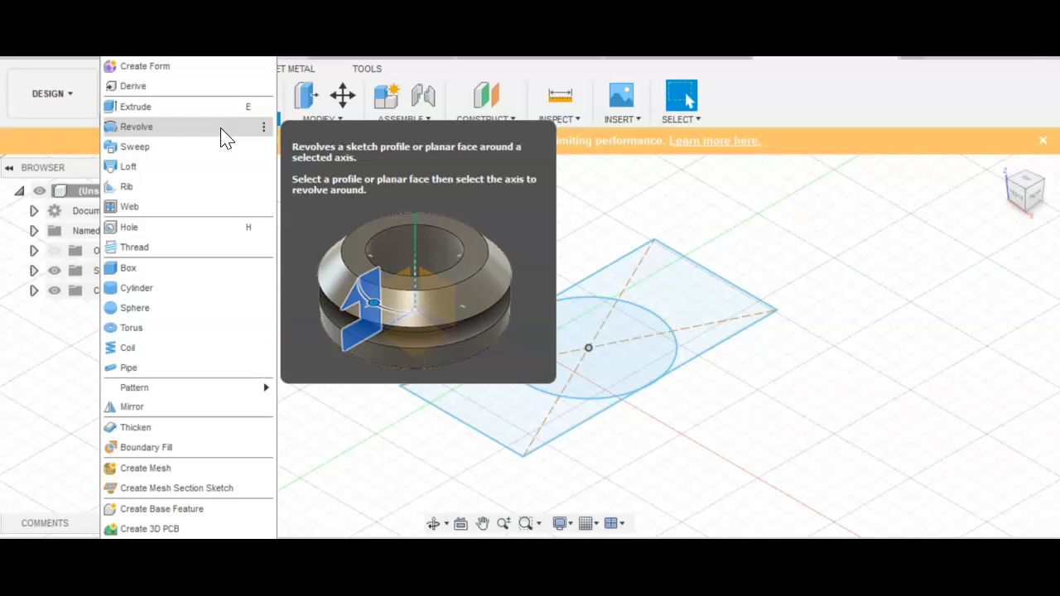
pyautogui.click(319, 119)
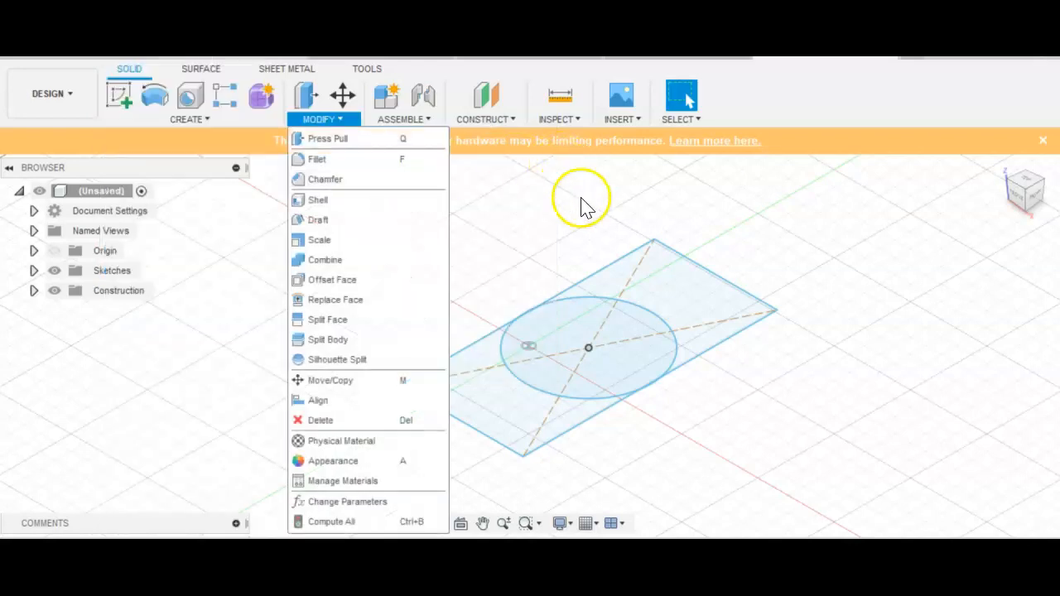
pyautogui.click(338, 124)
pyautogui.click(610, 390)
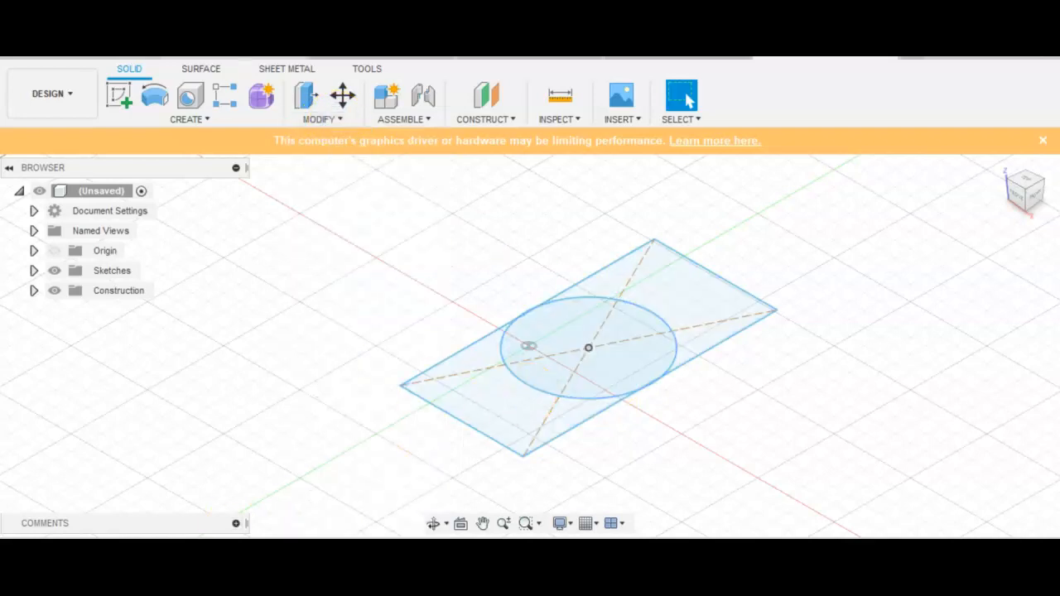